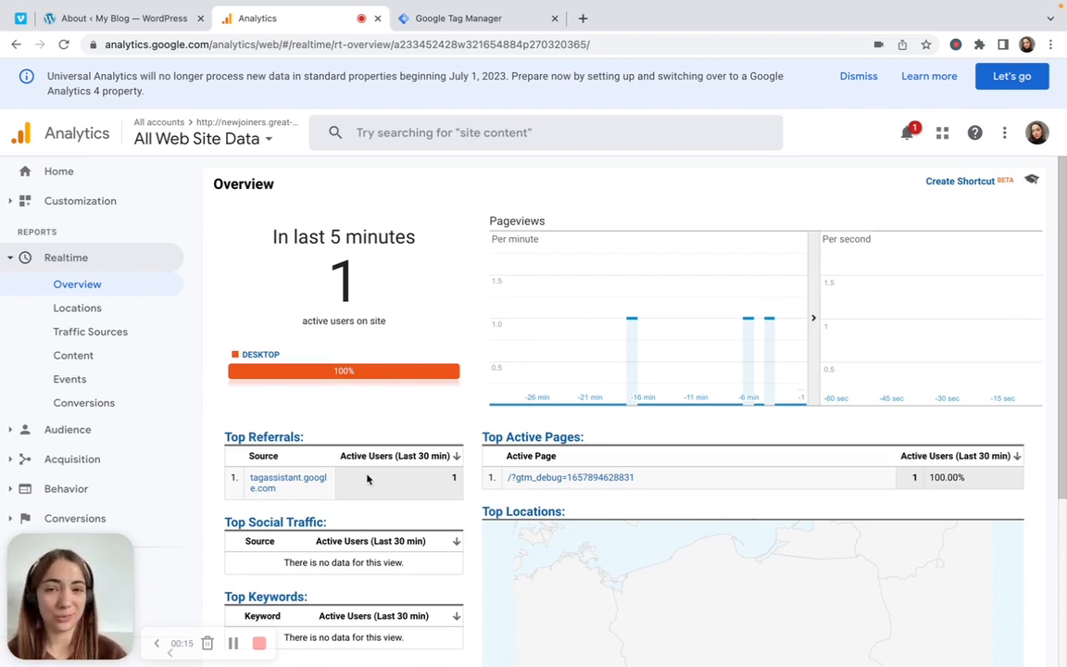
- Open the "add to cart gtm" goal in the view's admin settings and examine its description and event conditions
left_click_drag(82, 570, 78, 509)
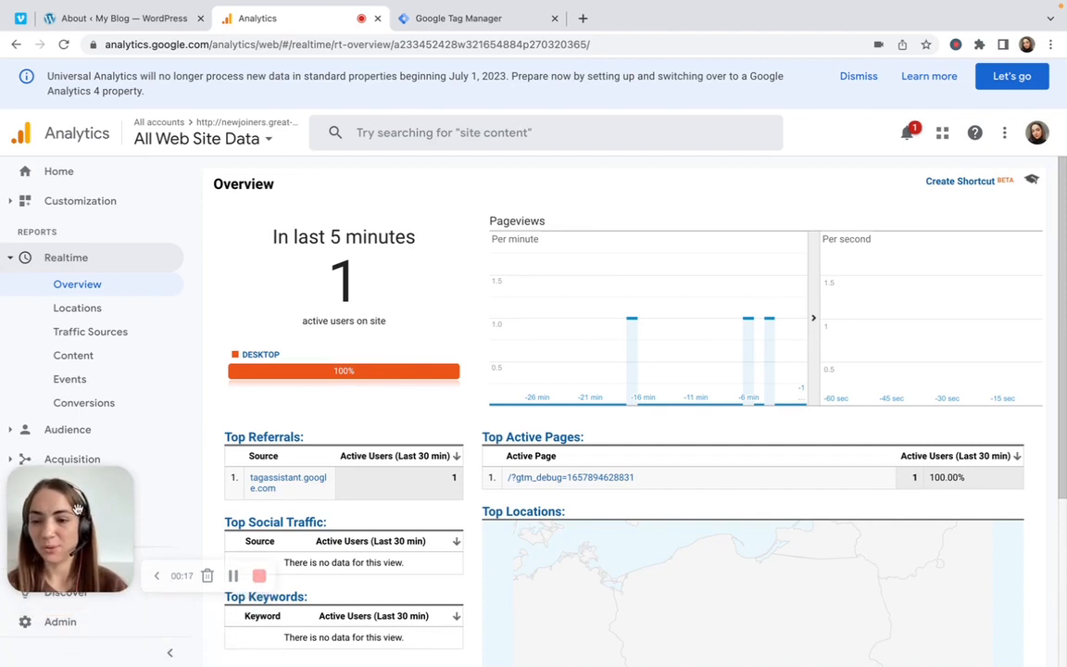
left_click(54, 624)
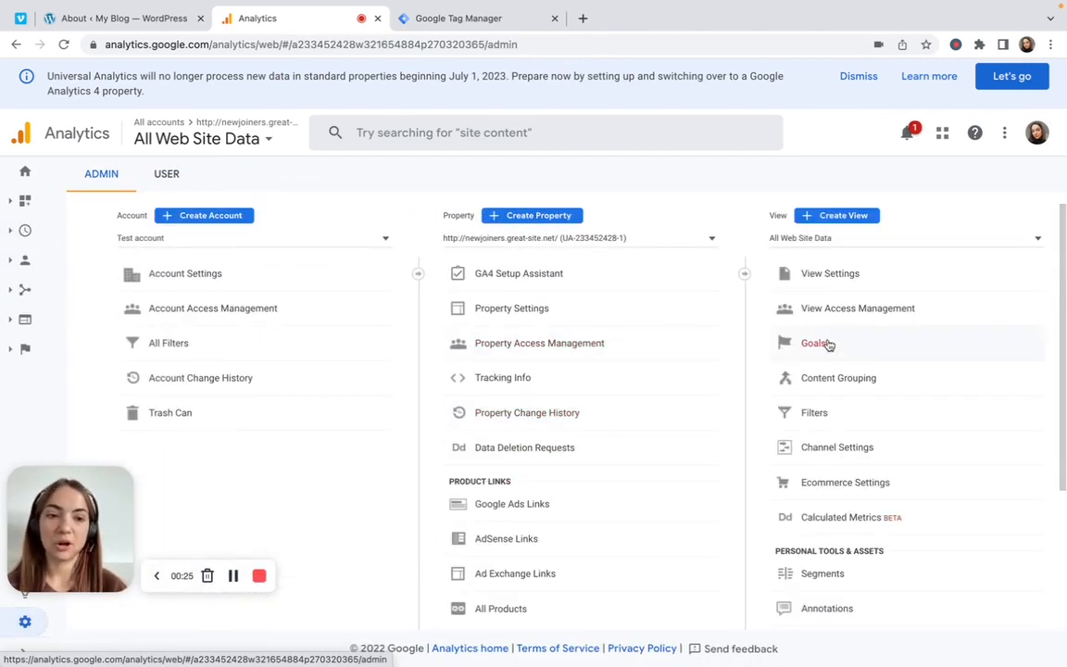
left_click(810, 347)
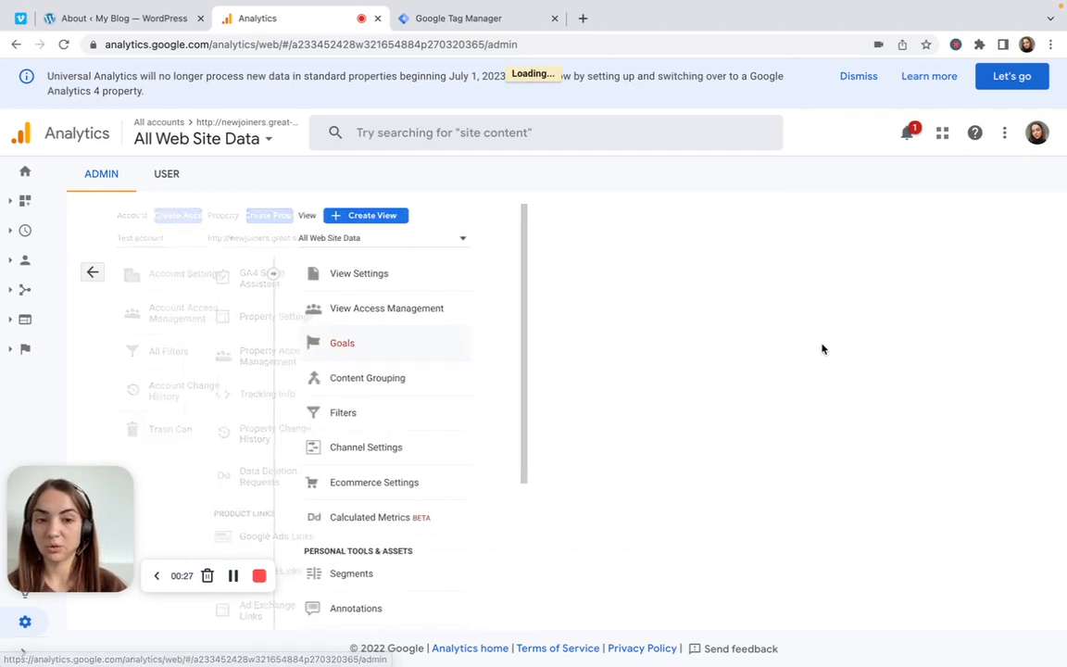
left_click_drag(108, 500, 100, 562)
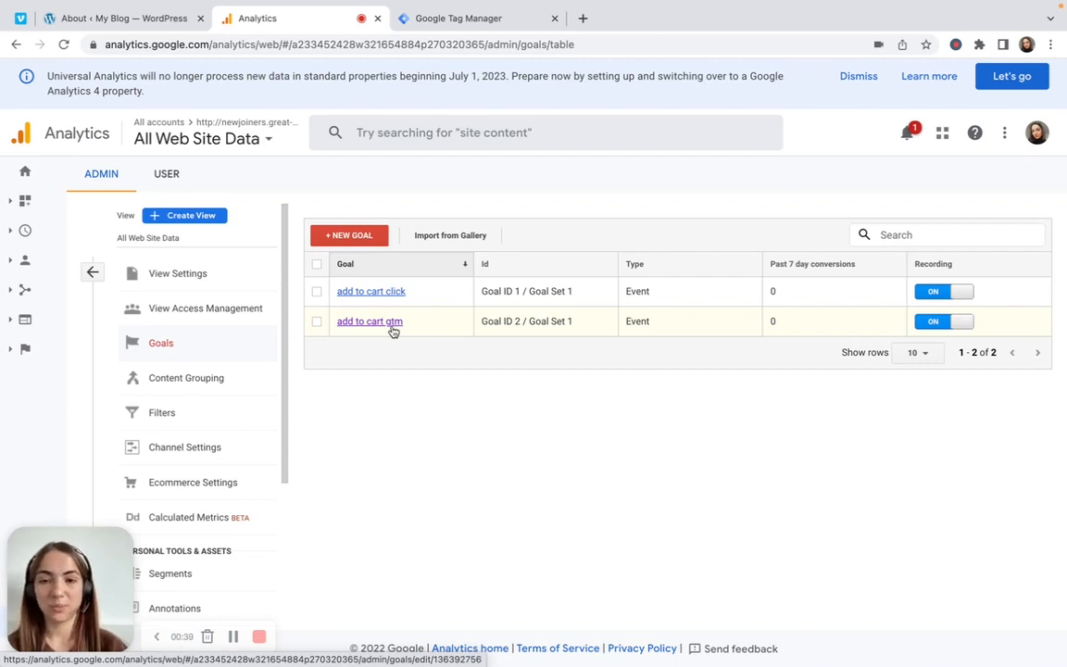
left_click(393, 324)
left_click(400, 248)
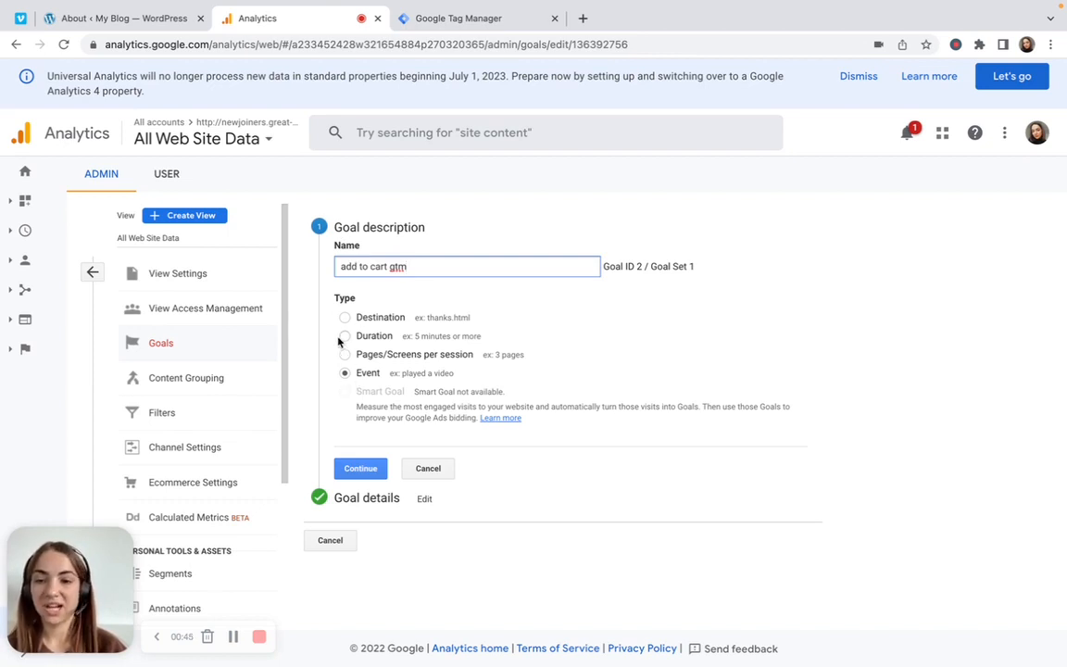
left_click(373, 471)
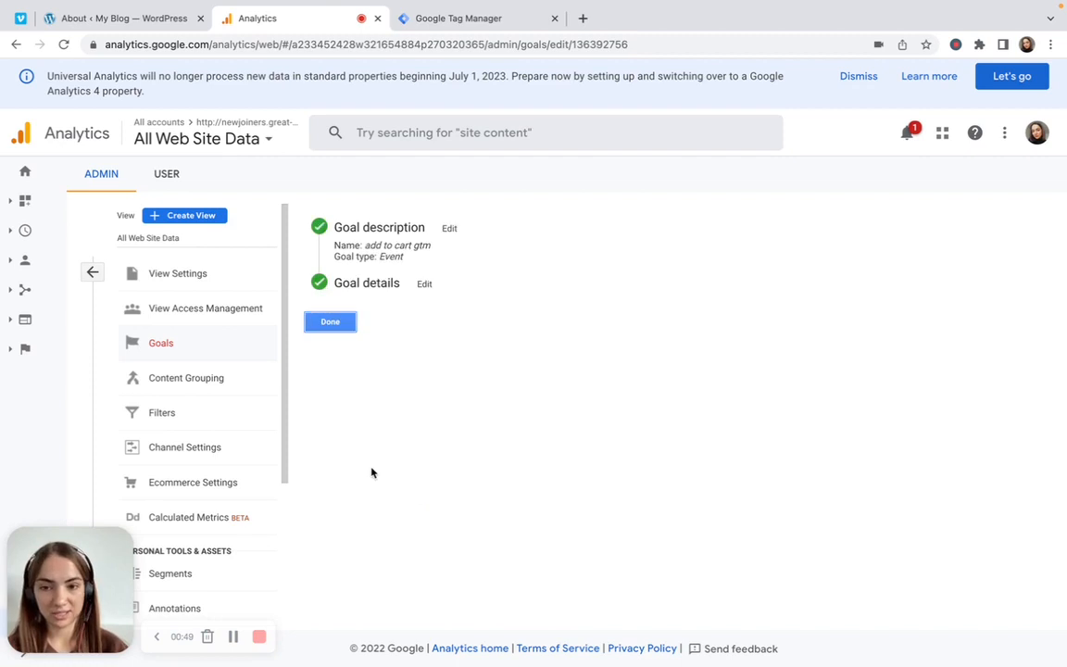
left_click(385, 290)
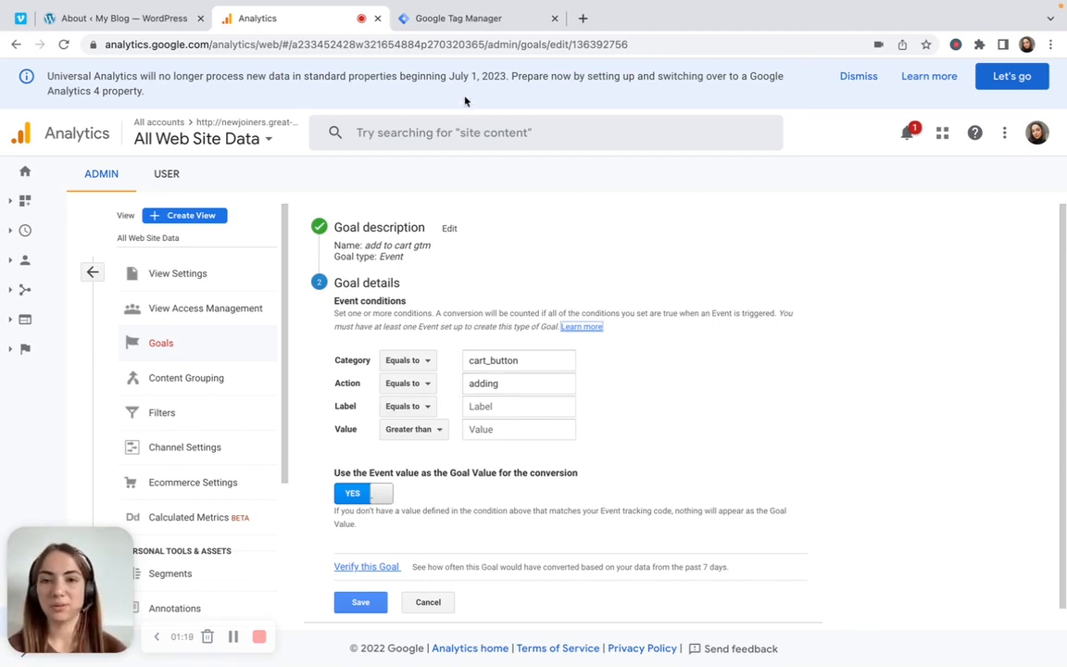
- Switch to Google Tag Manager and start a new Google Analytics: Universal Analytics tag using the {{Google Analytics Settings}} variable
left_click(448, 26)
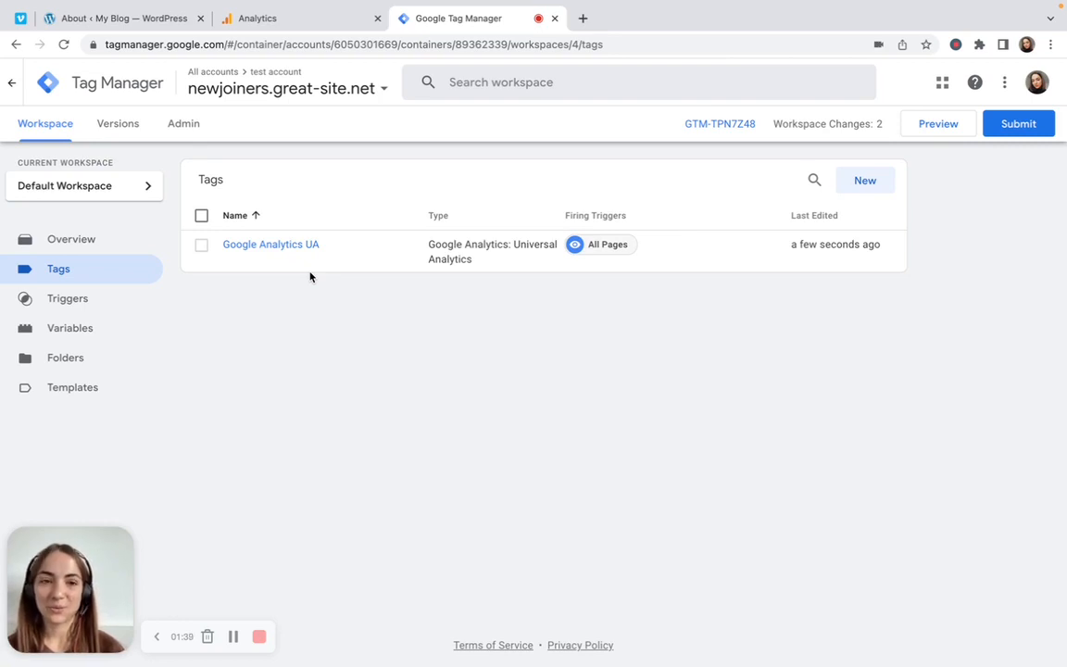
left_click(869, 191)
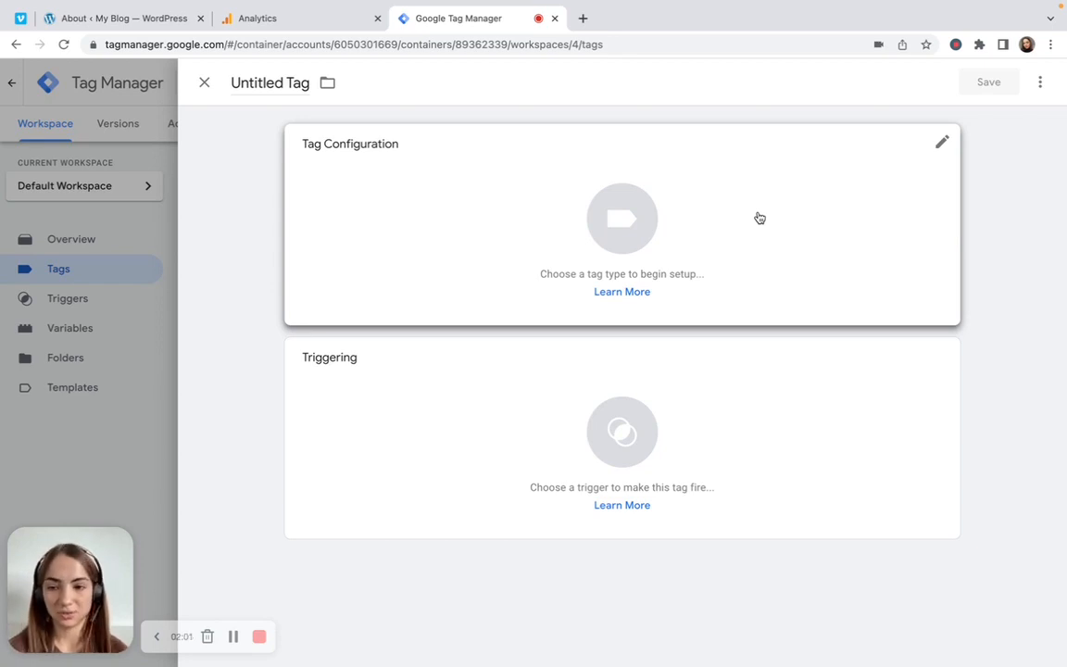
left_click(651, 213)
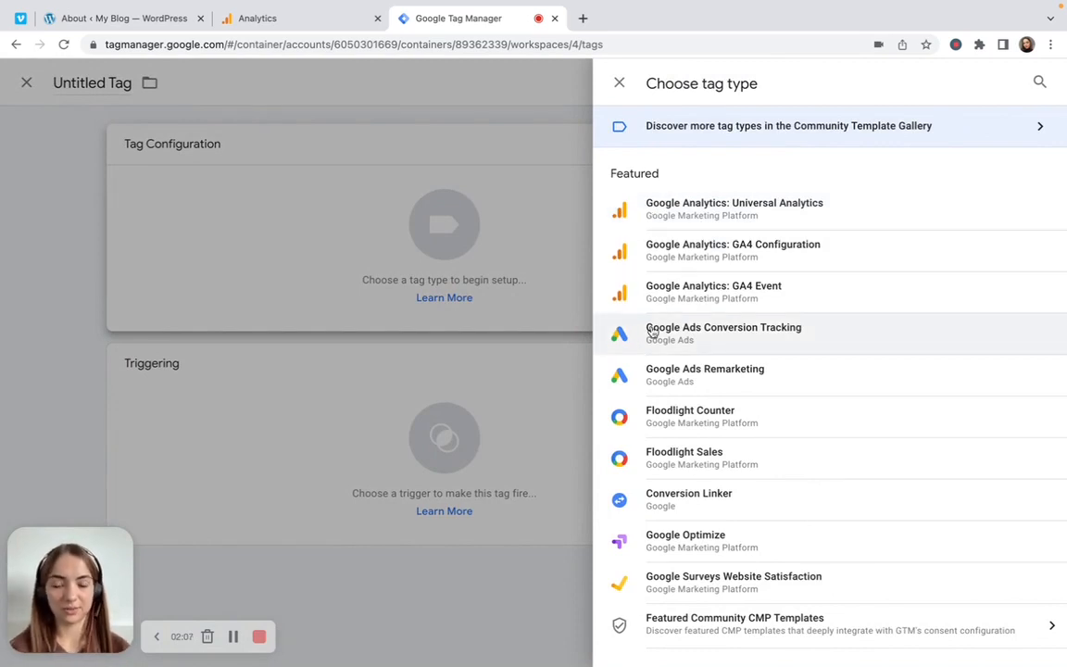
left_click(635, 231)
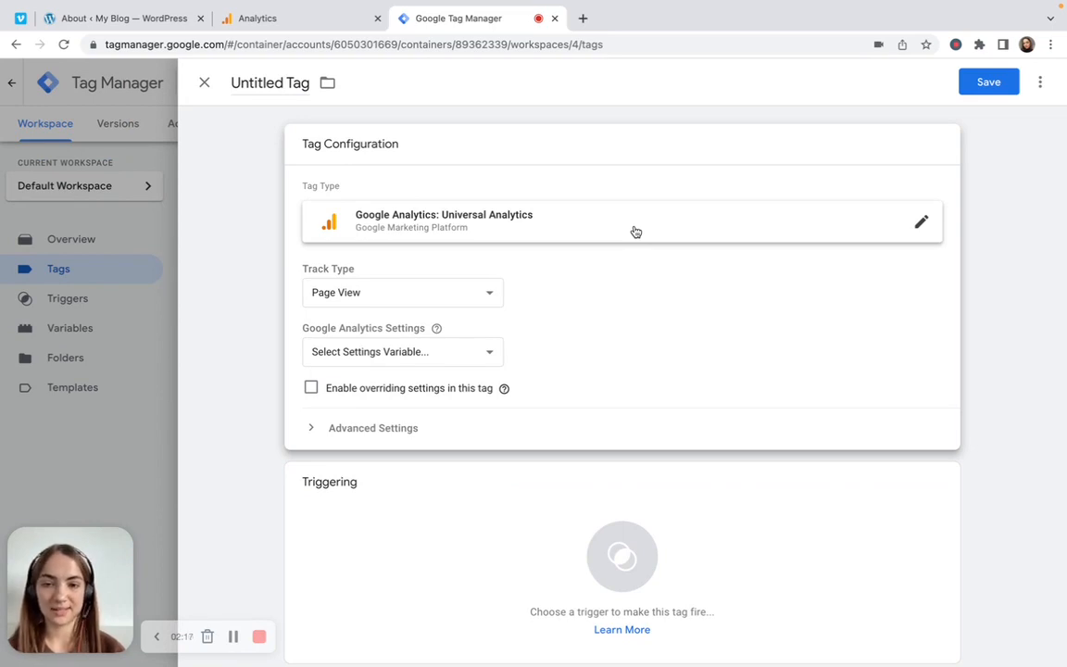
left_click(465, 362)
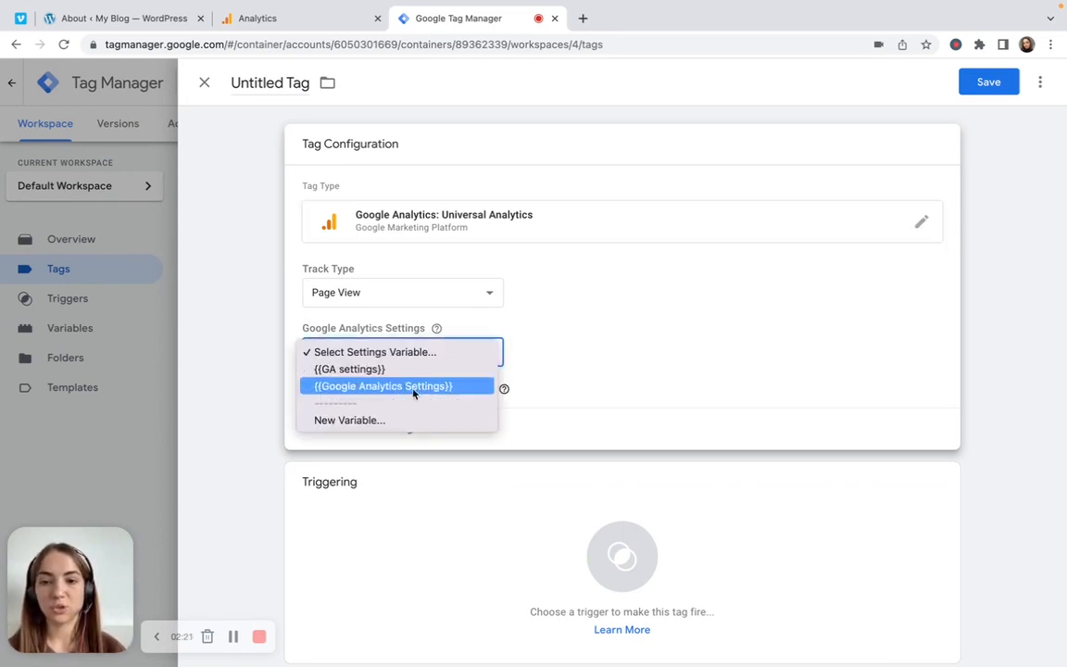
left_click(349, 386)
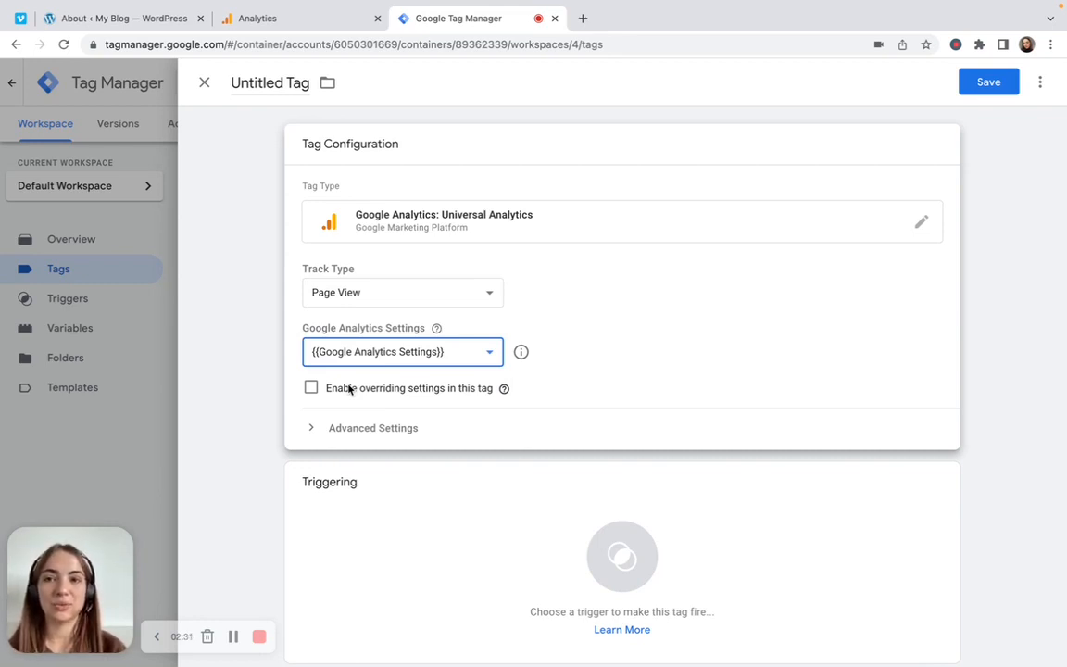
- Start a new settings variable for the tag, ready for entering its tracking ID
left_click(358, 361)
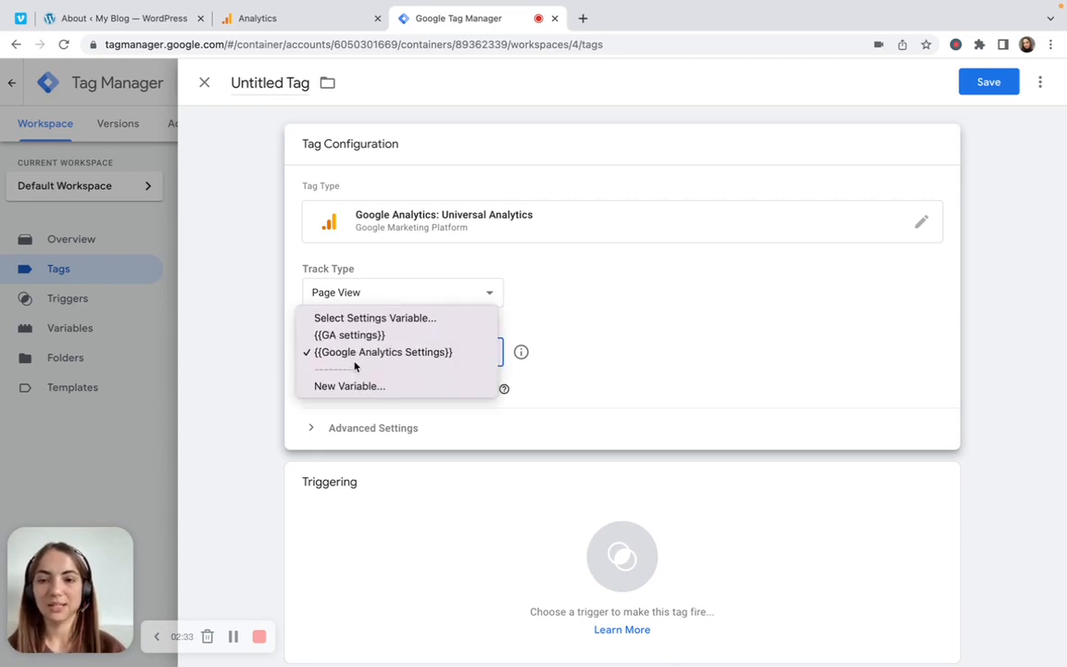
left_click(358, 387)
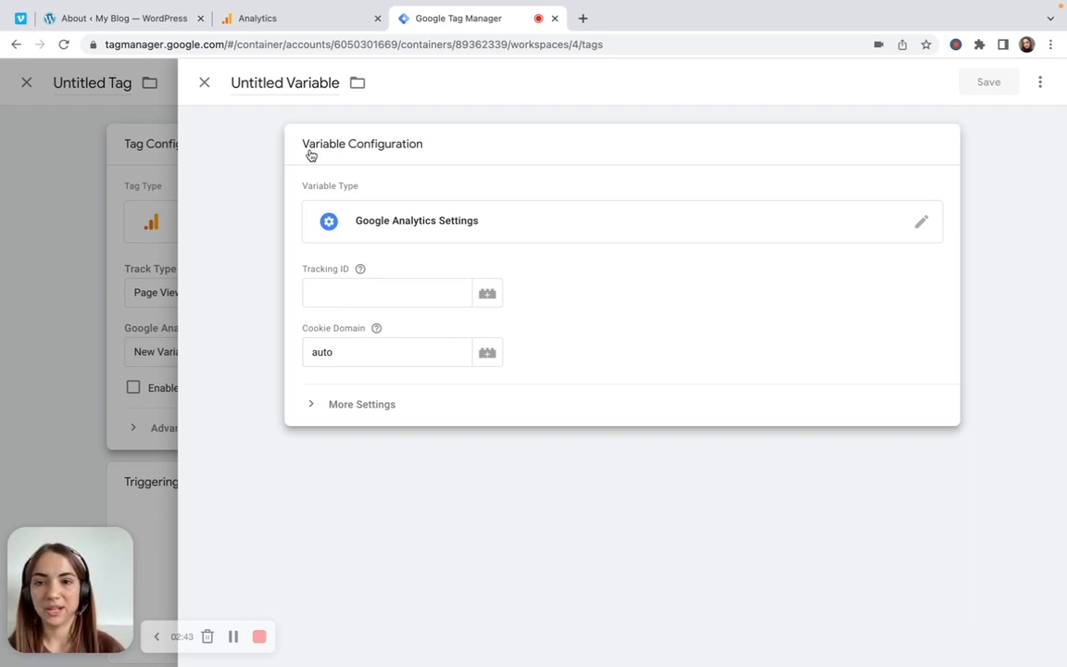
left_click(375, 290)
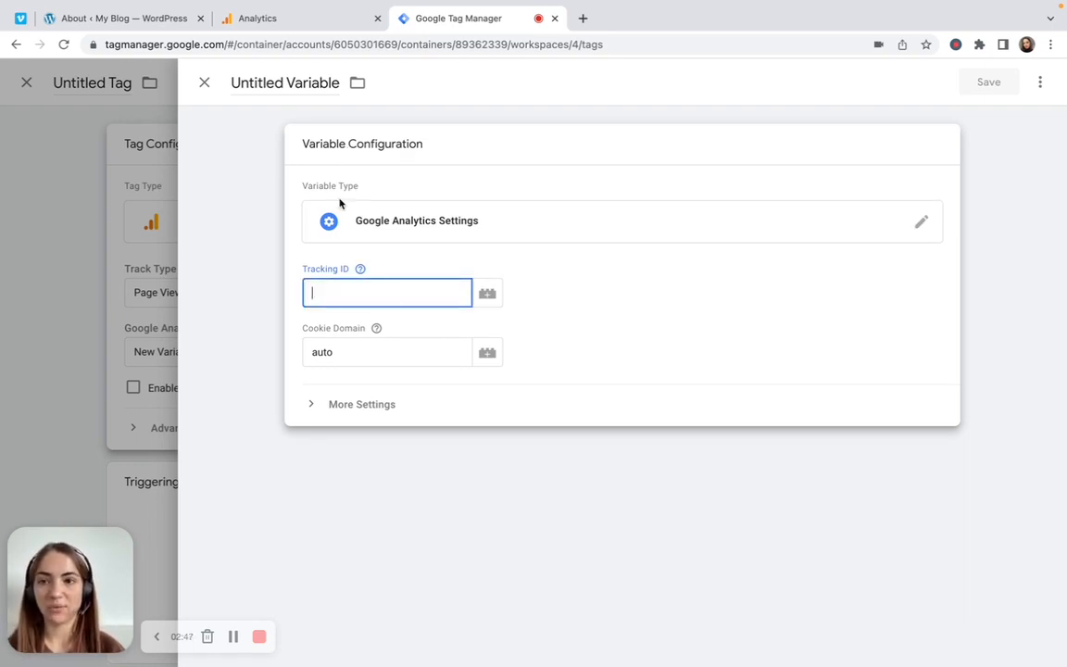
- Switch to Google Analytics and copy the property's tracking ID from its tracking code information
left_click(275, 22)
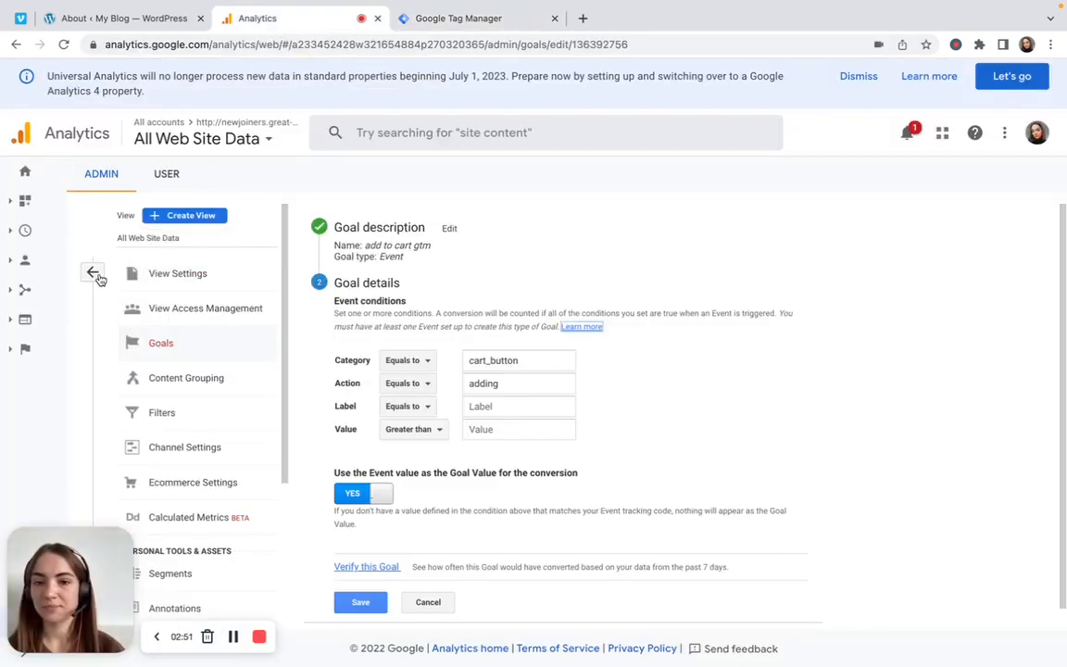
left_click(94, 272)
left_click(479, 374)
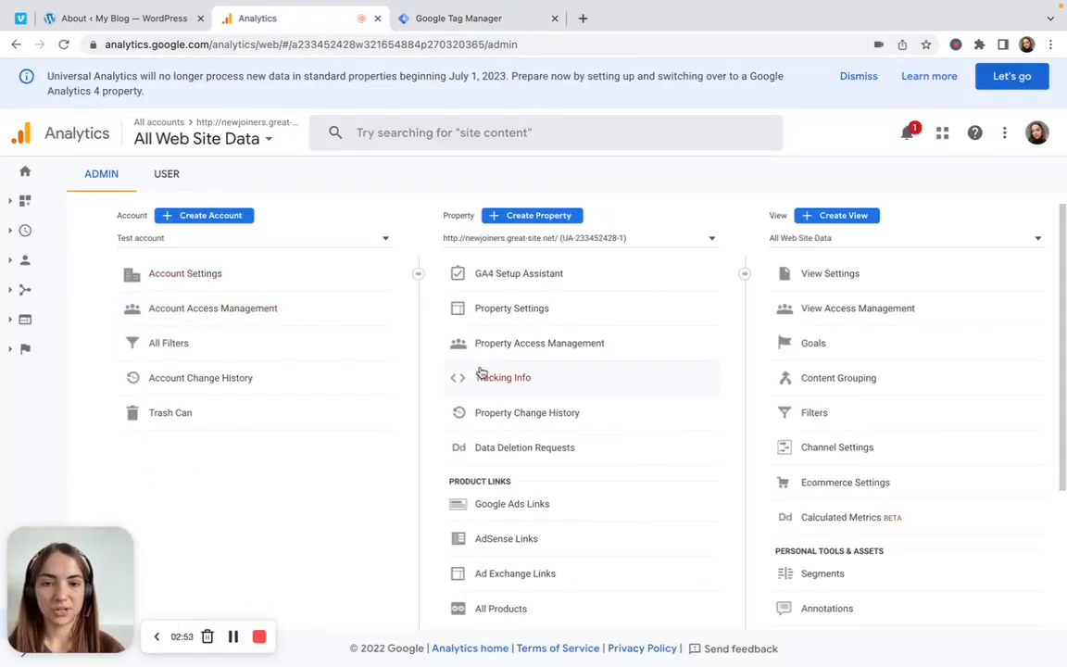
left_click(502, 406)
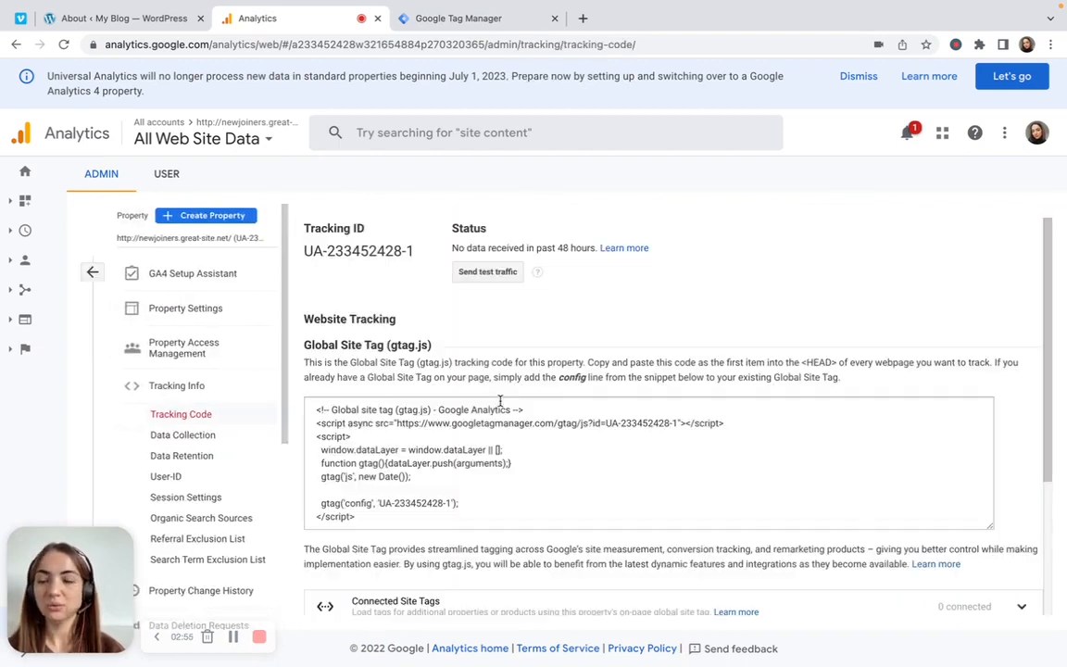
double_click(389, 250)
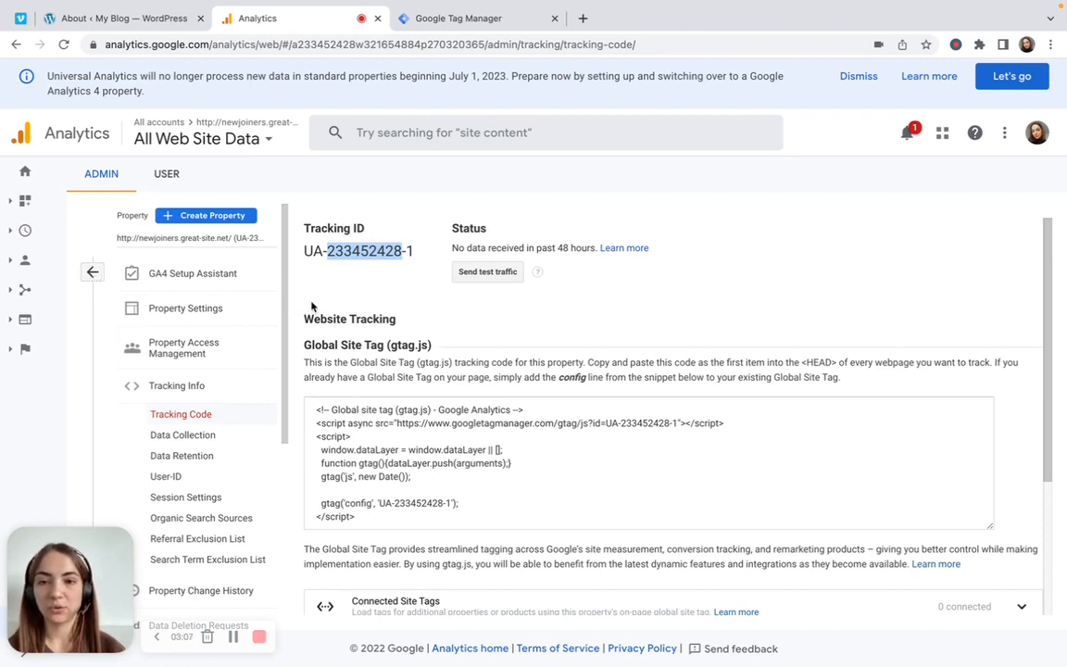
left_click(435, 19)
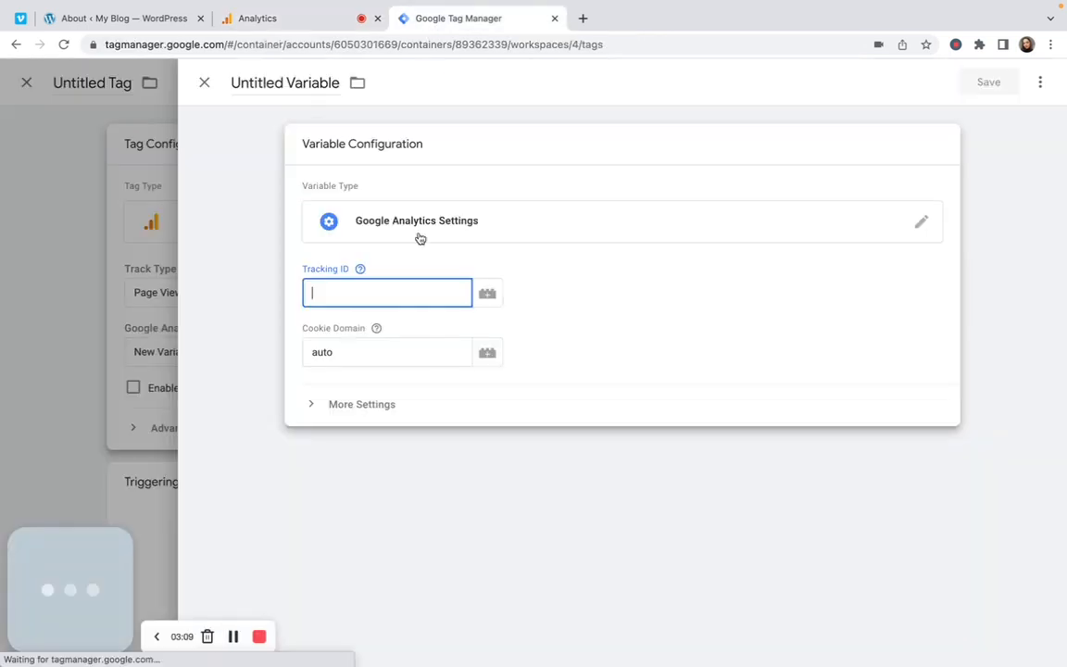
left_click(295, 24)
triple_click(353, 254)
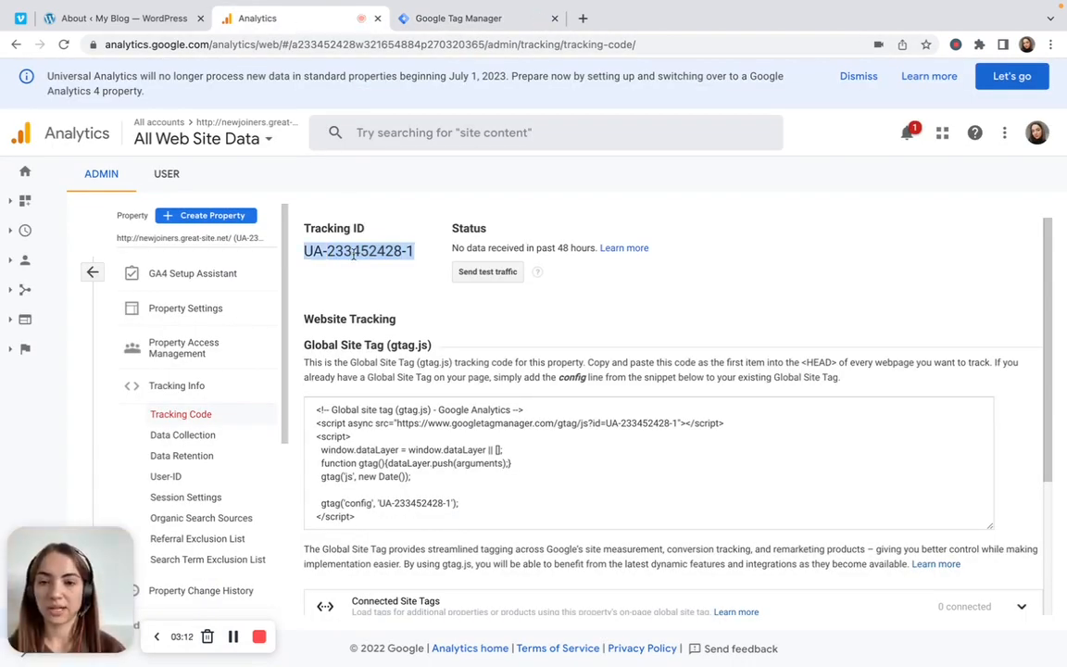
key("ctrl+c")
- Return to Google Tag Manager, paste the tracking ID into the untitled variable, and discard the variable
left_click(420, 19)
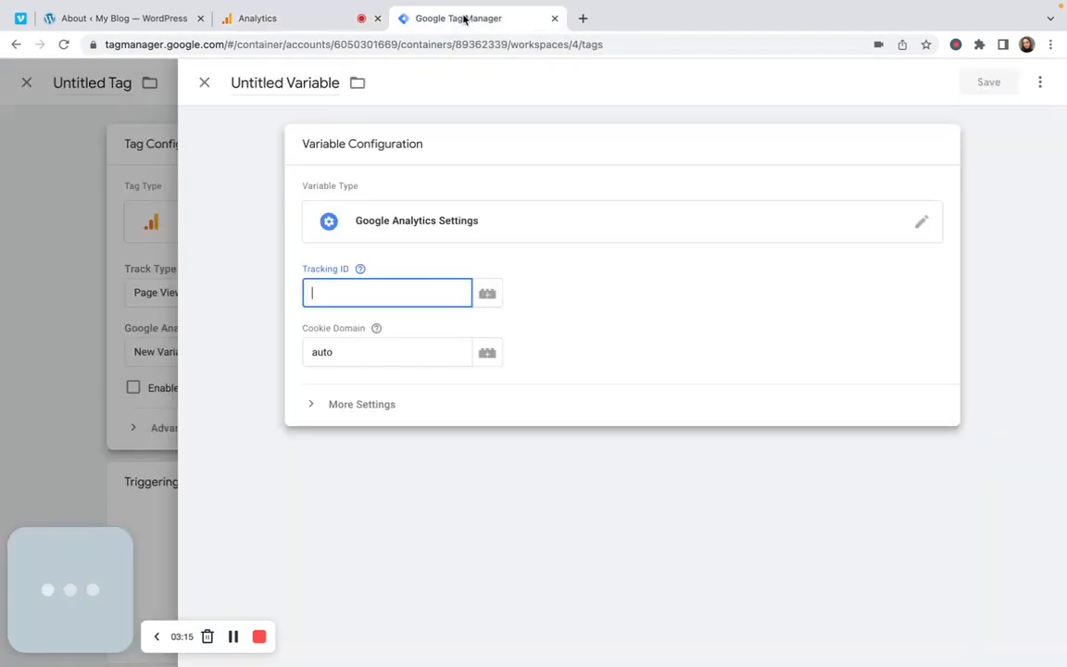
key("ctrl+v")
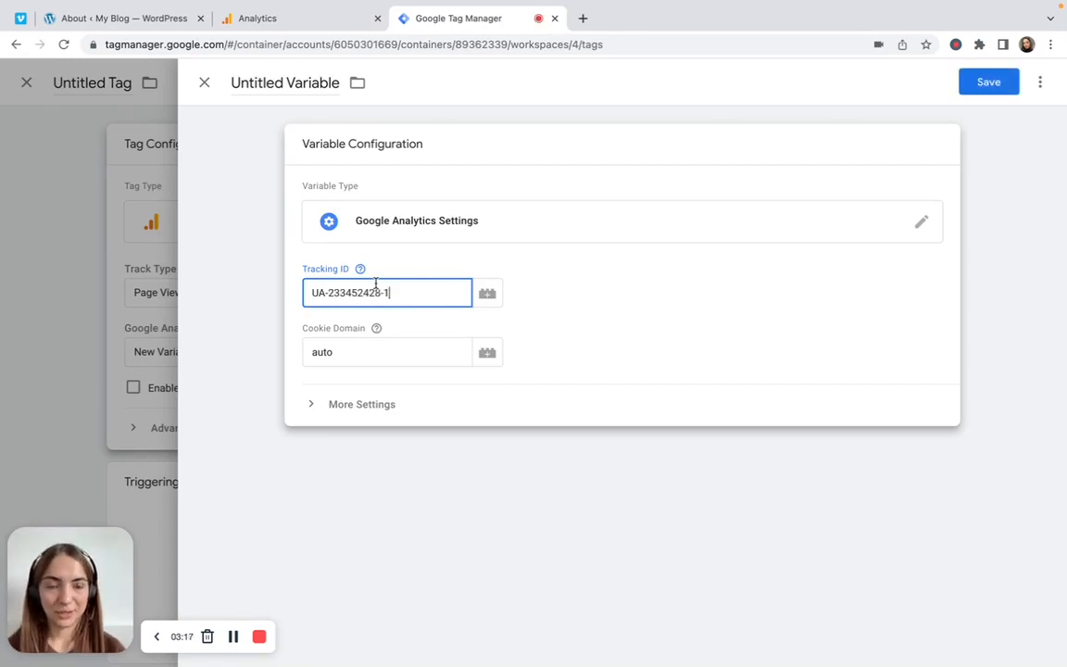
left_click(205, 83)
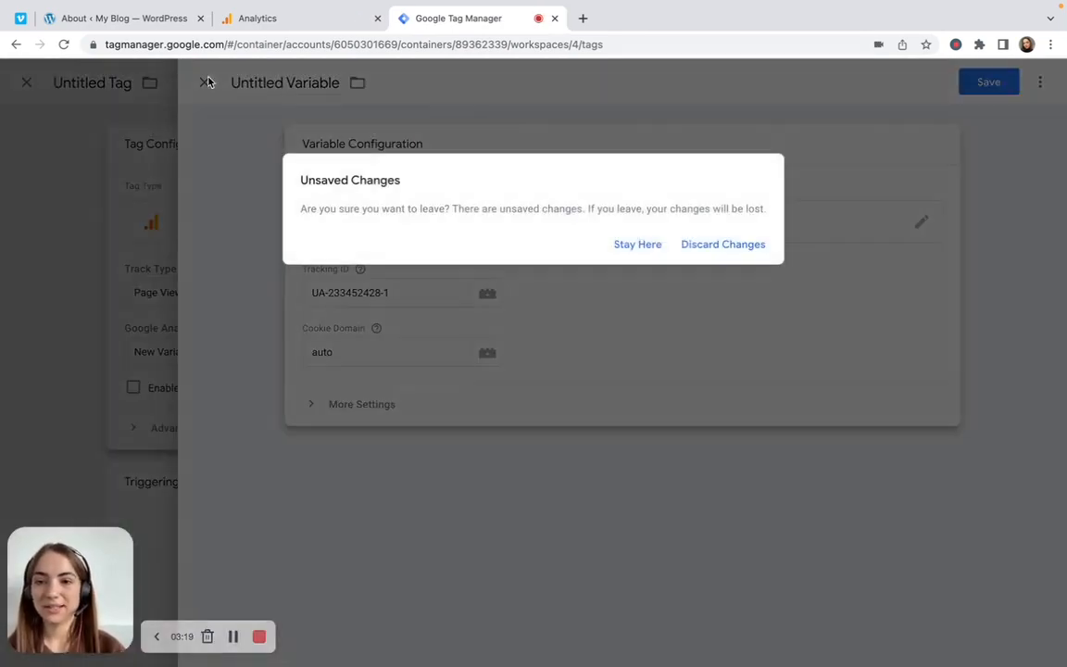
left_click(708, 246)
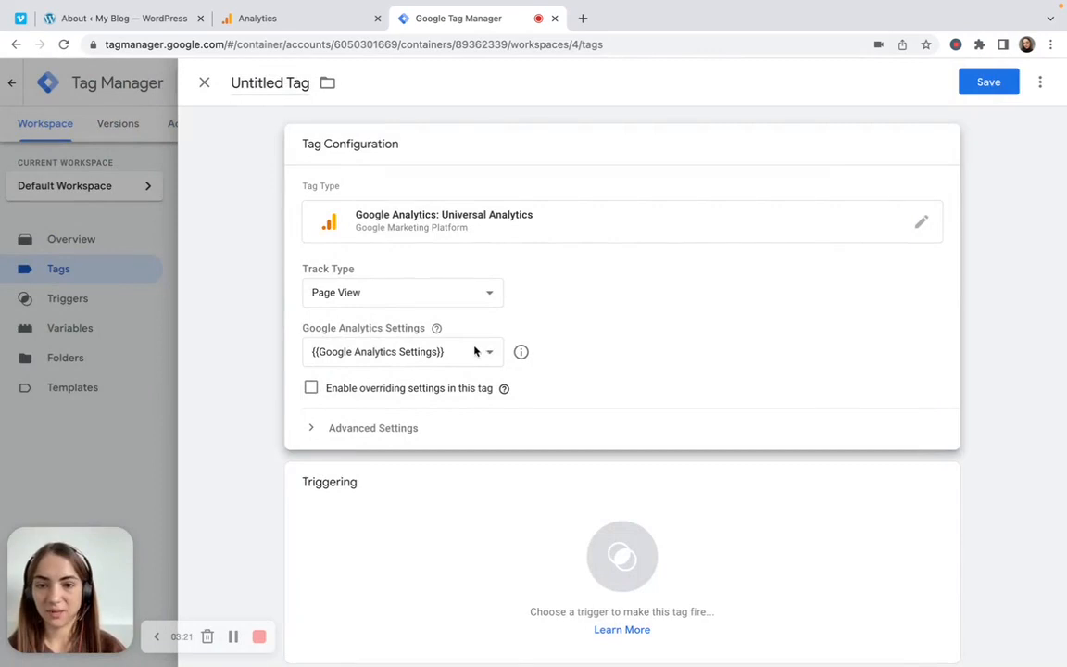
- Keep {{Google Analytics Settings}} as the tag's settings variable and set its track type to Event
left_click(458, 353)
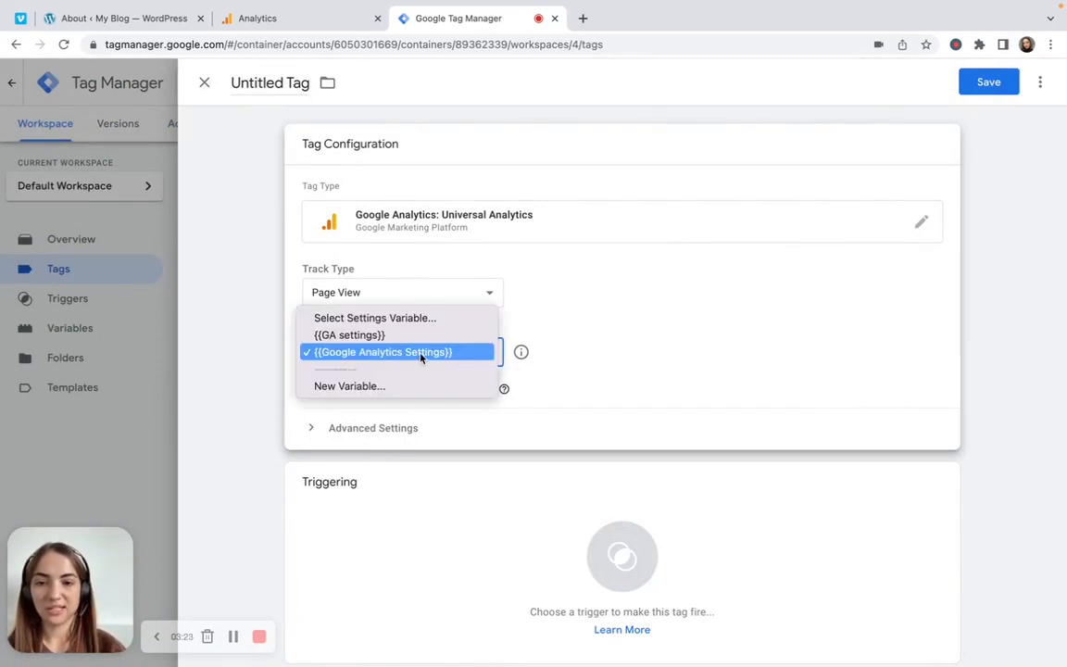
left_click(421, 358)
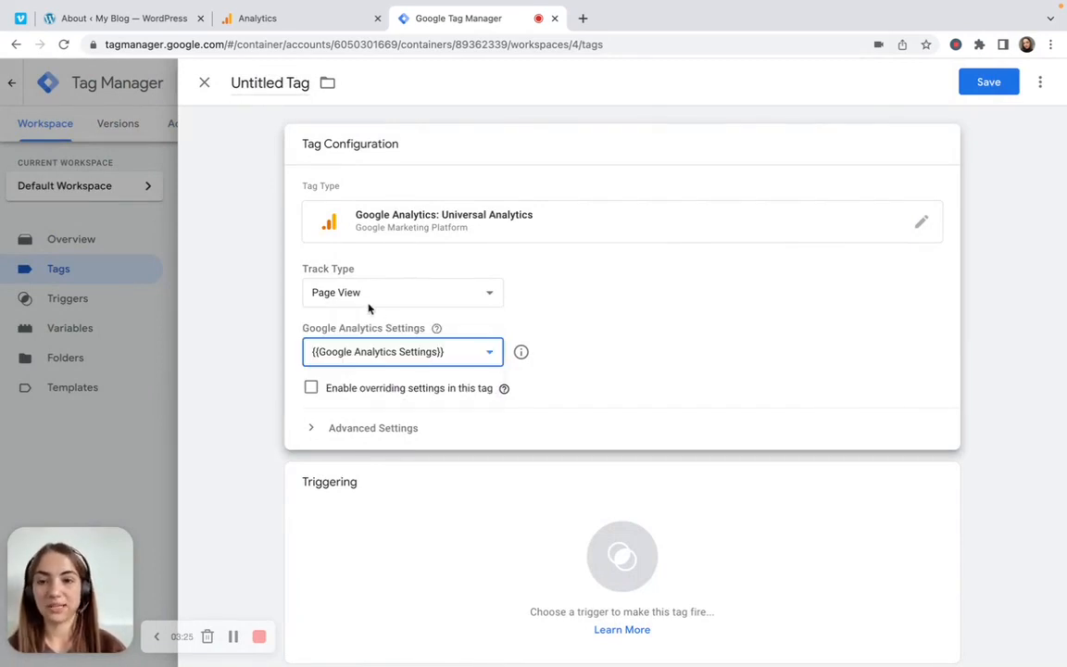
left_click(344, 291)
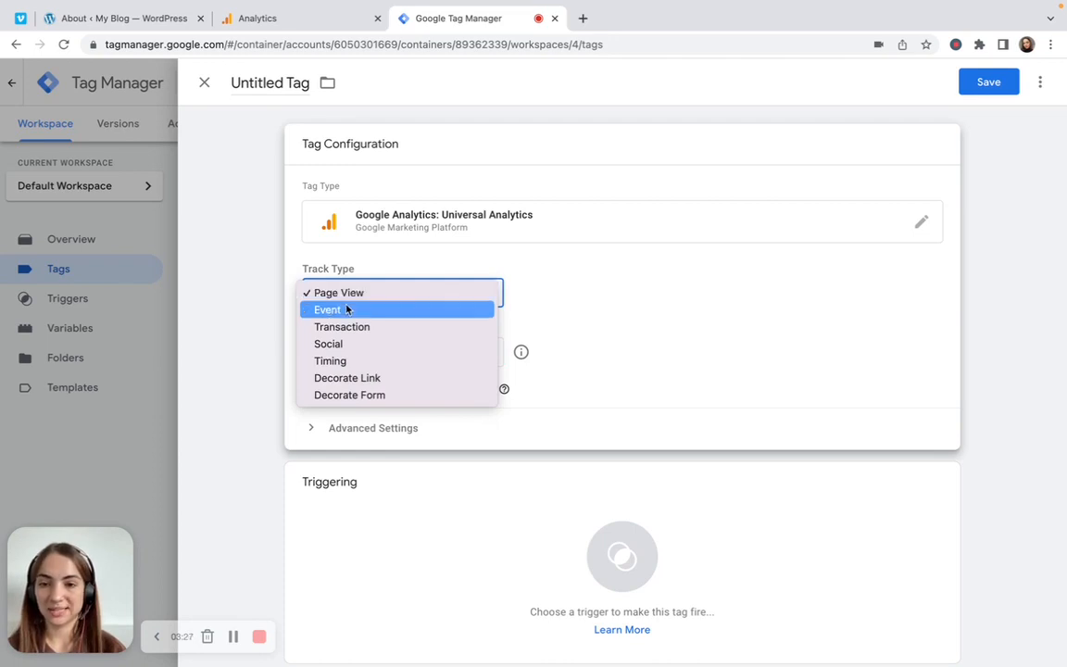
left_click(348, 308)
scroll(414, 390, "down", 1)
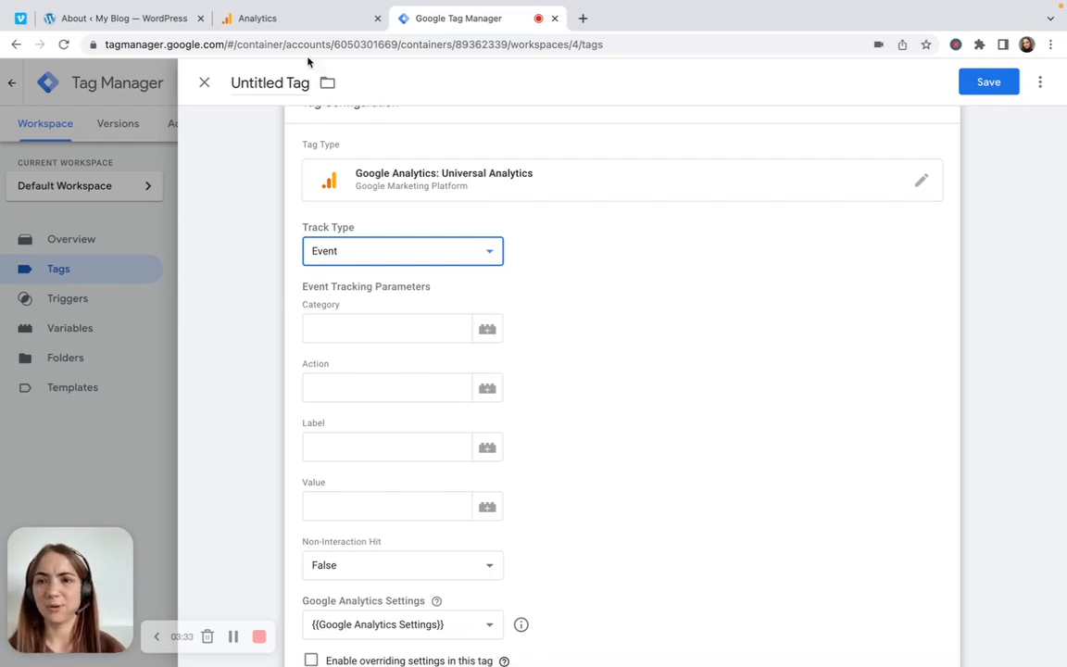
- Switch to Google Analytics and open the goal details of the "add to cart gtm" goal for editing
left_click(293, 22)
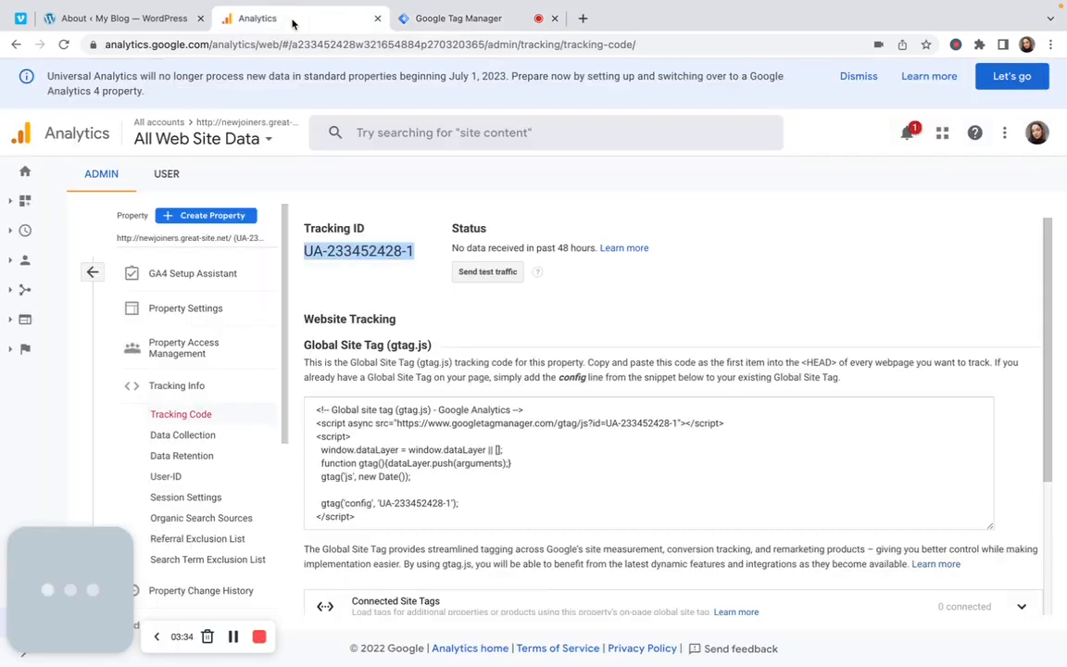
left_click(92, 272)
left_click(720, 342)
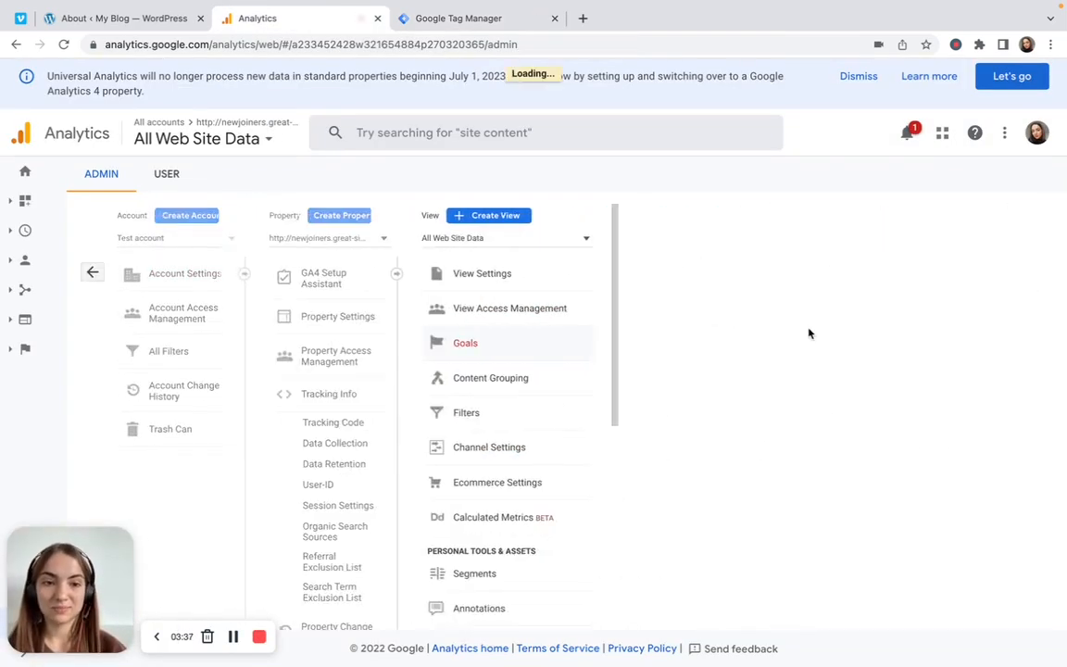
left_click(395, 323)
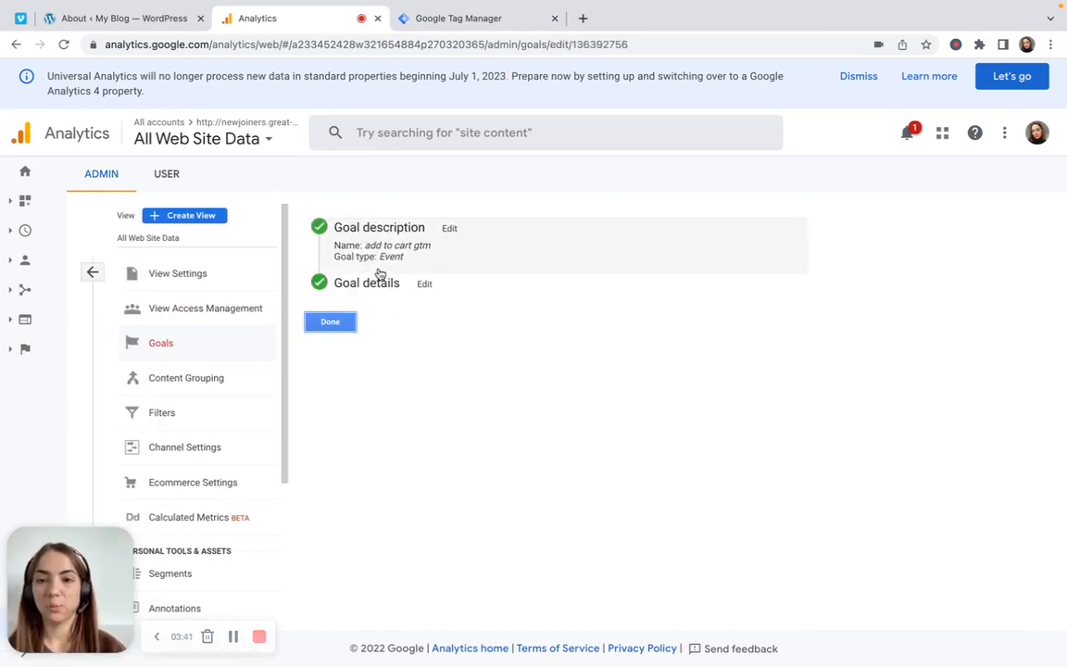
left_click(362, 283)
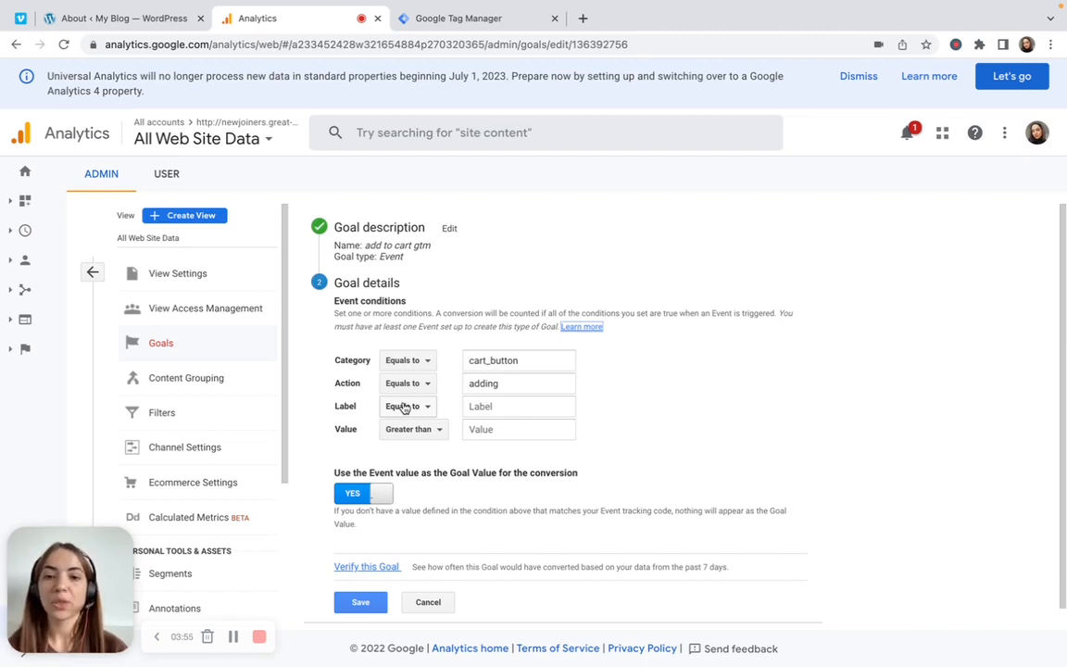
- Copy the goal's category cart_button into the Category parameter of the untitled tag in Google Tag Manager
double_click(508, 364)
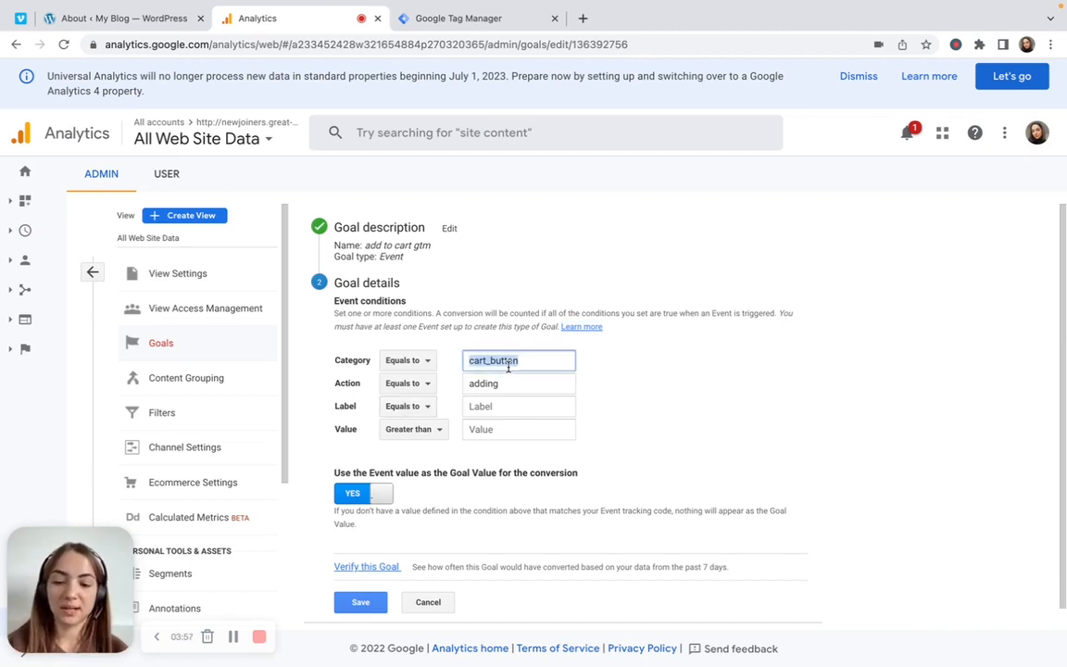
left_click(445, 18)
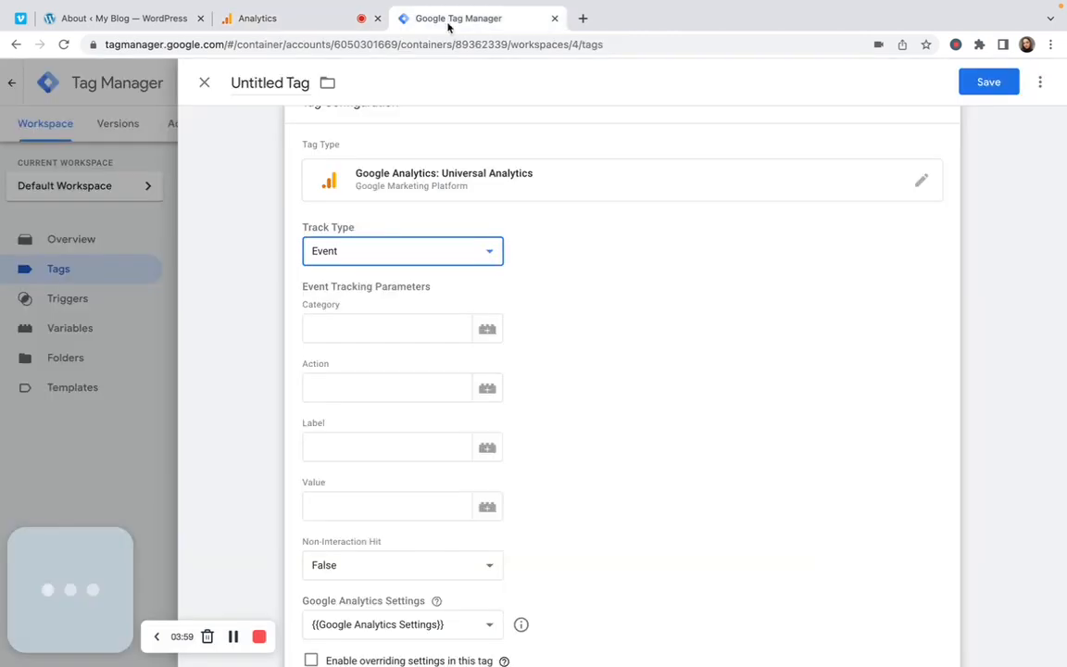
left_click(429, 337)
key("super+v")
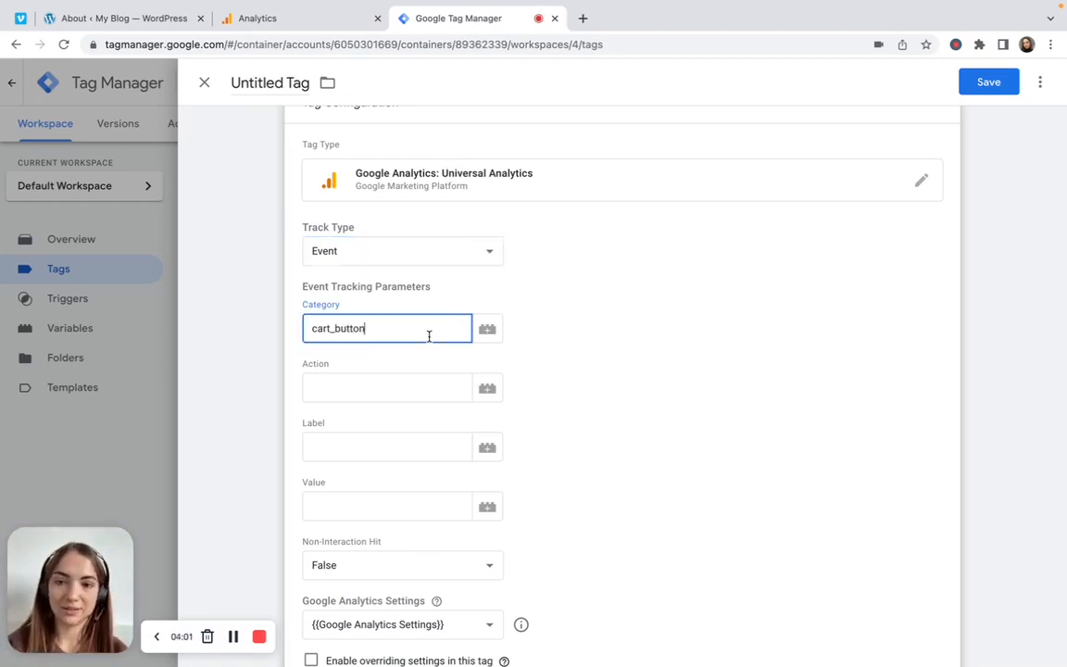
- Copy the goal's action "adding" from Google Analytics into the tag's Action parameter in Google Tag Manager
left_click(313, 20)
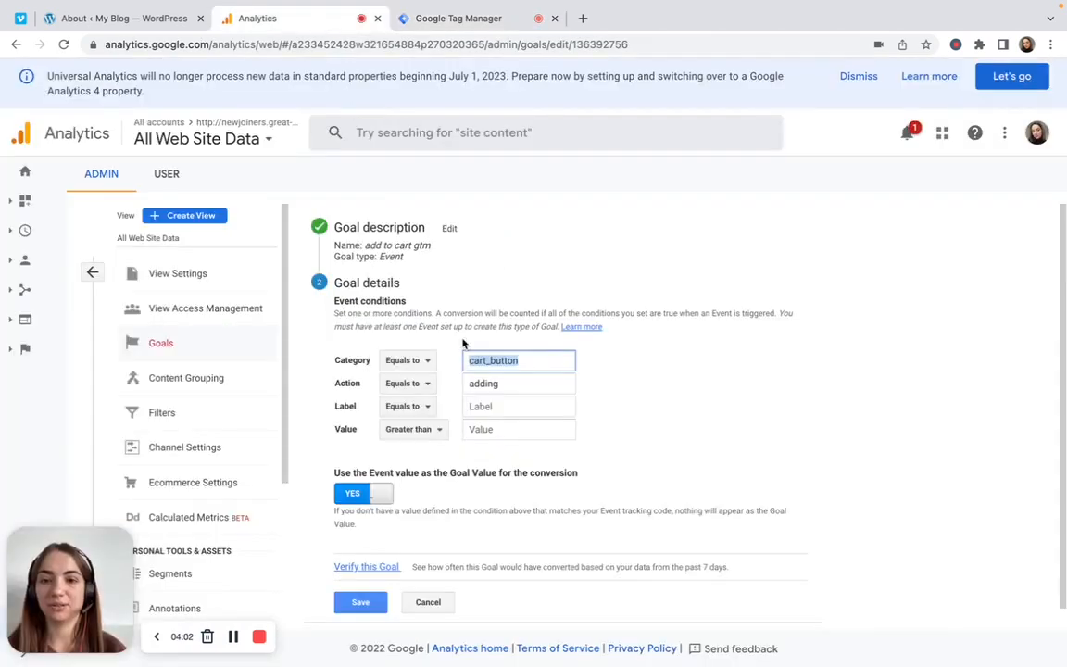
left_click(473, 383)
double_click(475, 383)
key("ctrl+c")
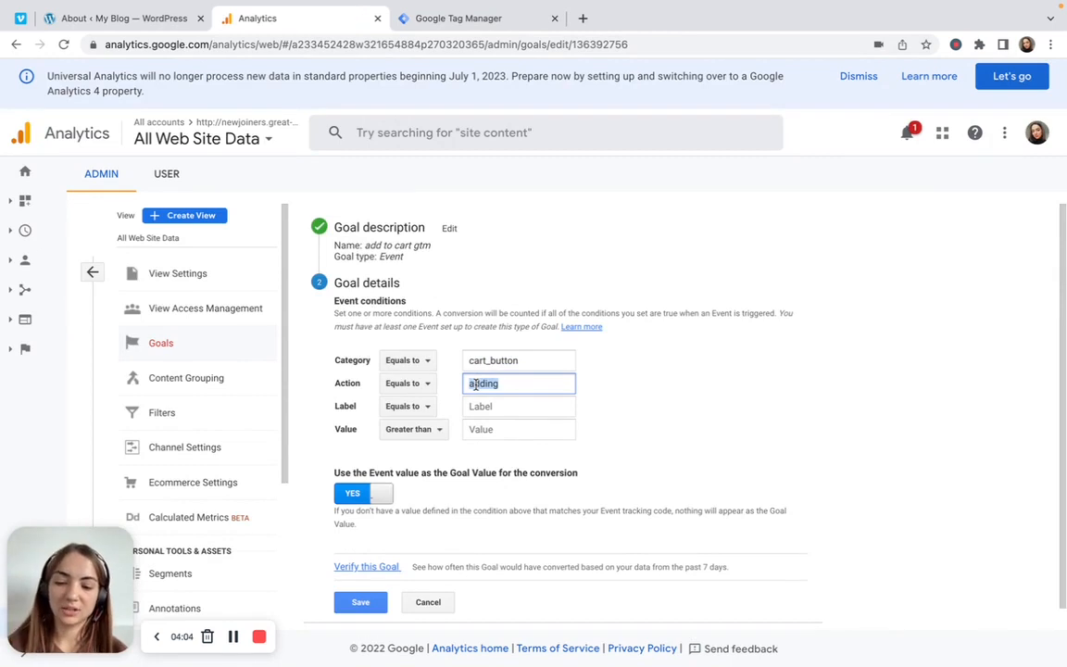
left_click(412, 19)
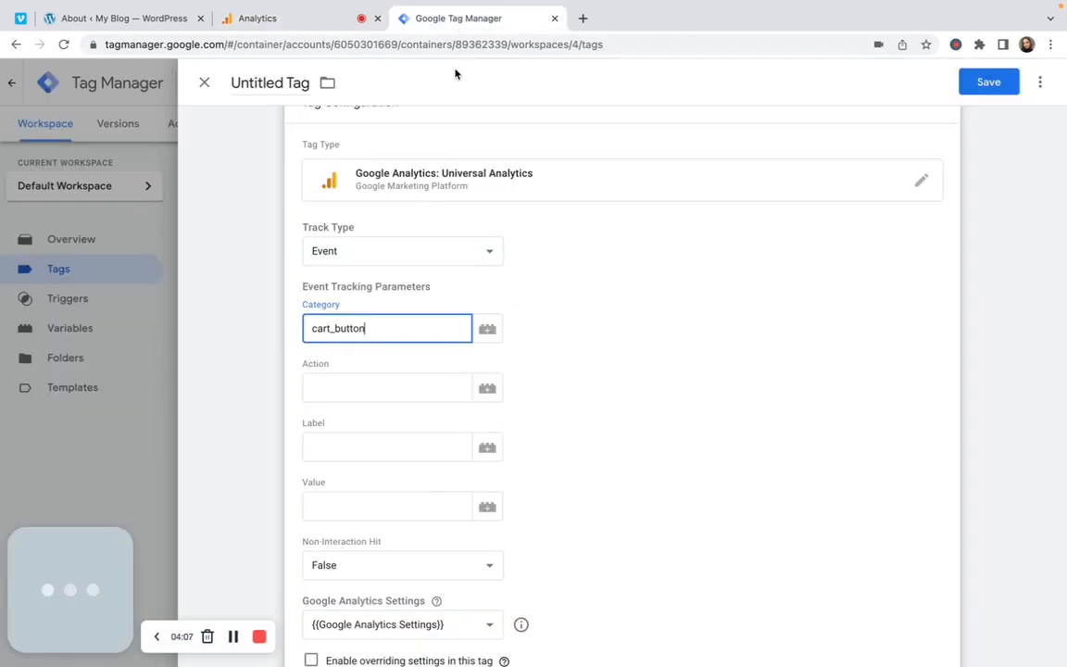
left_click(415, 384)
key("ctrl+v")
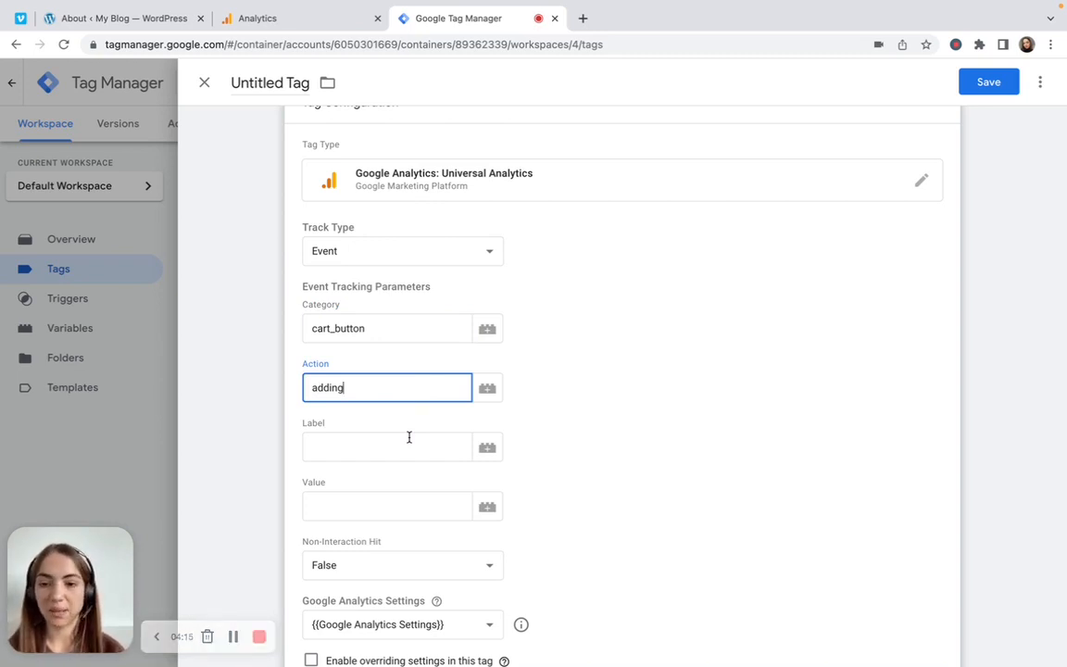
- Keep {{Google Analytics Settings}} as the tag's settings variable and close the tag configuration for editing
scroll(412, 500, "down", 2)
left_click(416, 537)
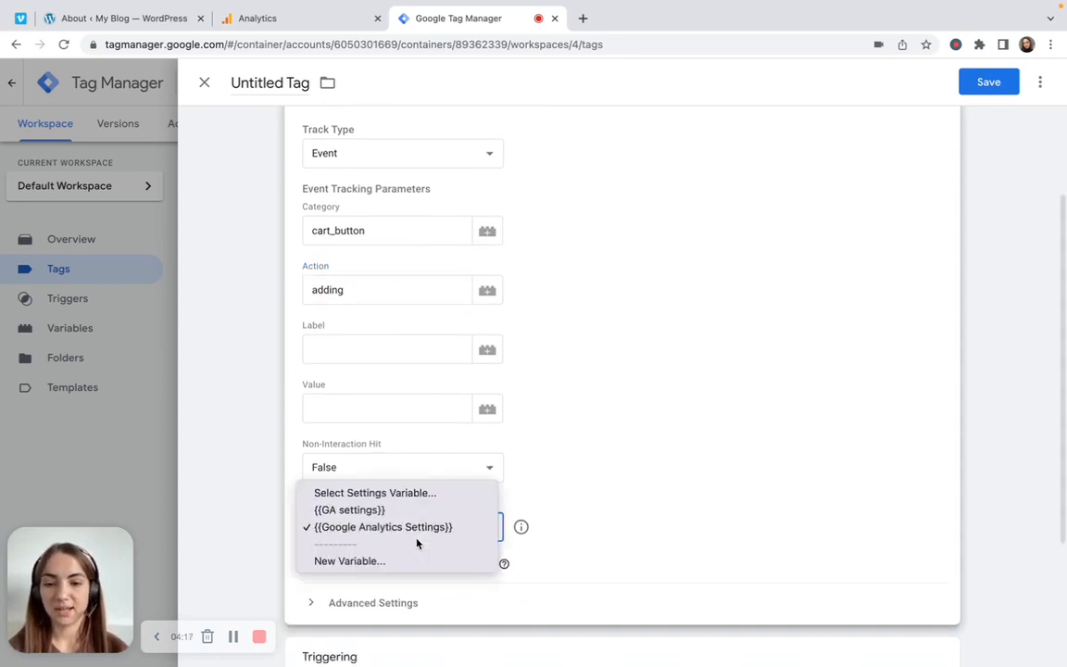
left_click(413, 527)
scroll(609, 492, "down", 1)
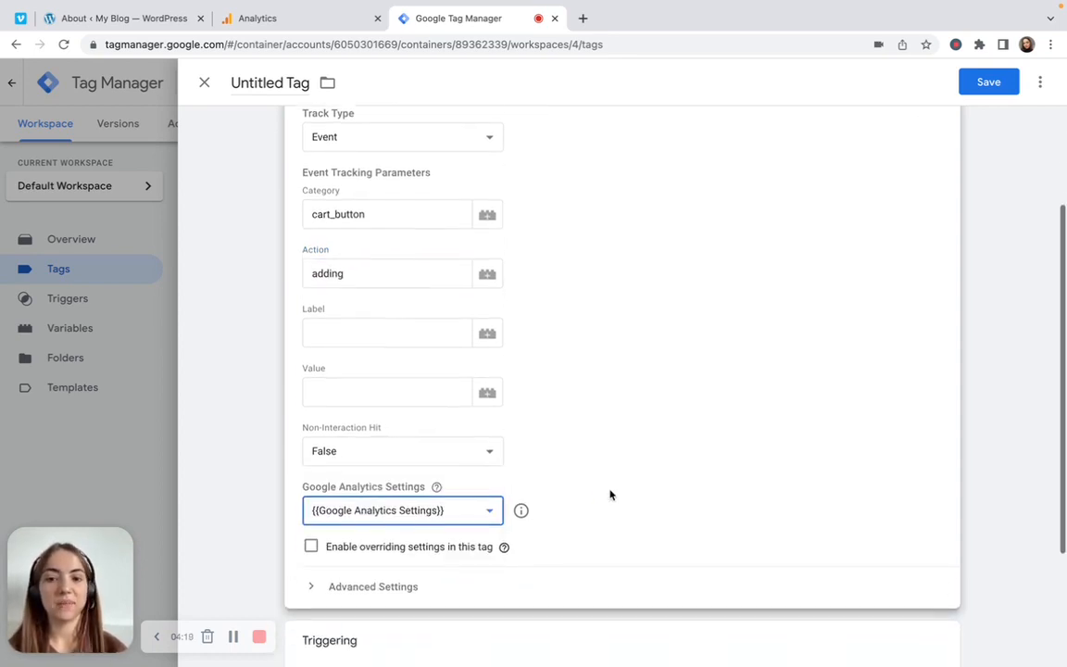
left_click(241, 441)
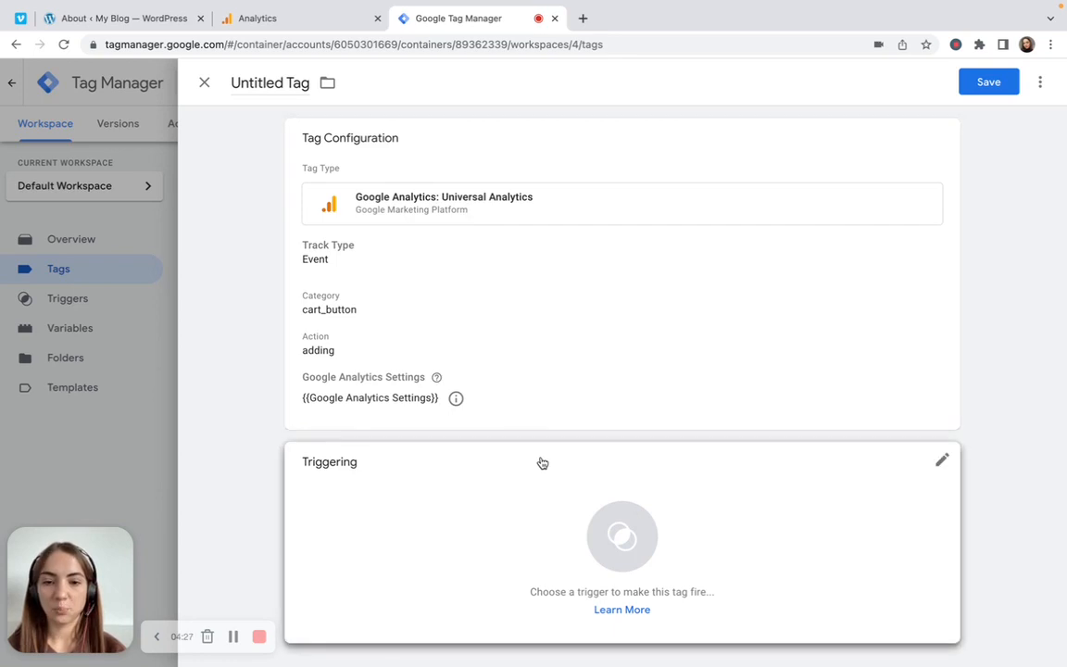
- Start a new trigger for the tag and open the choice of trigger types
left_click(601, 468)
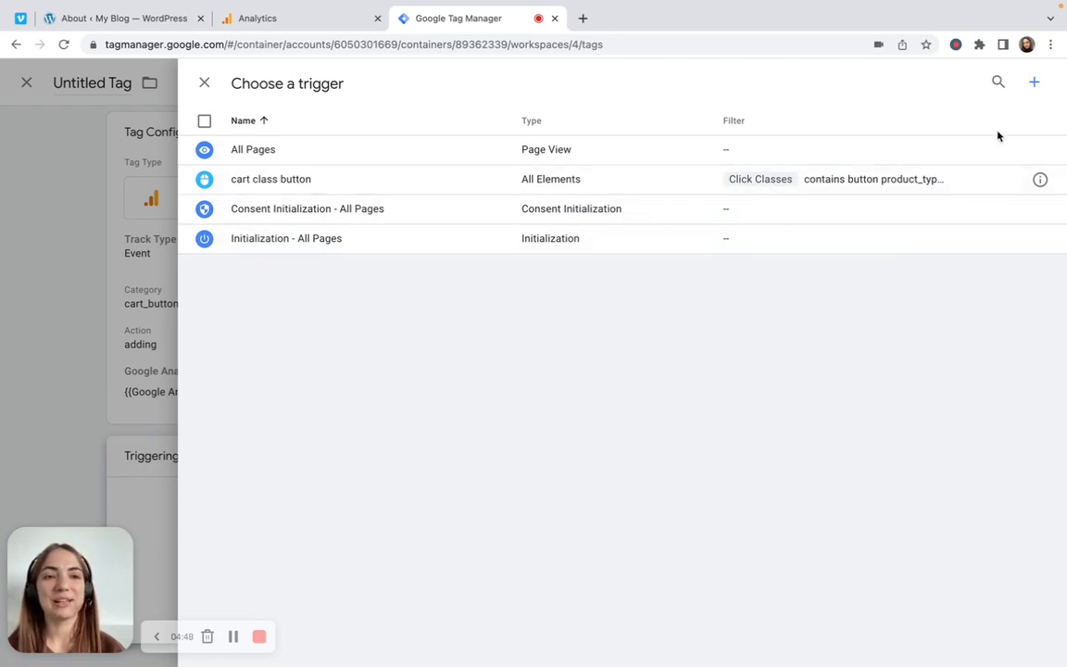
left_click(1035, 85)
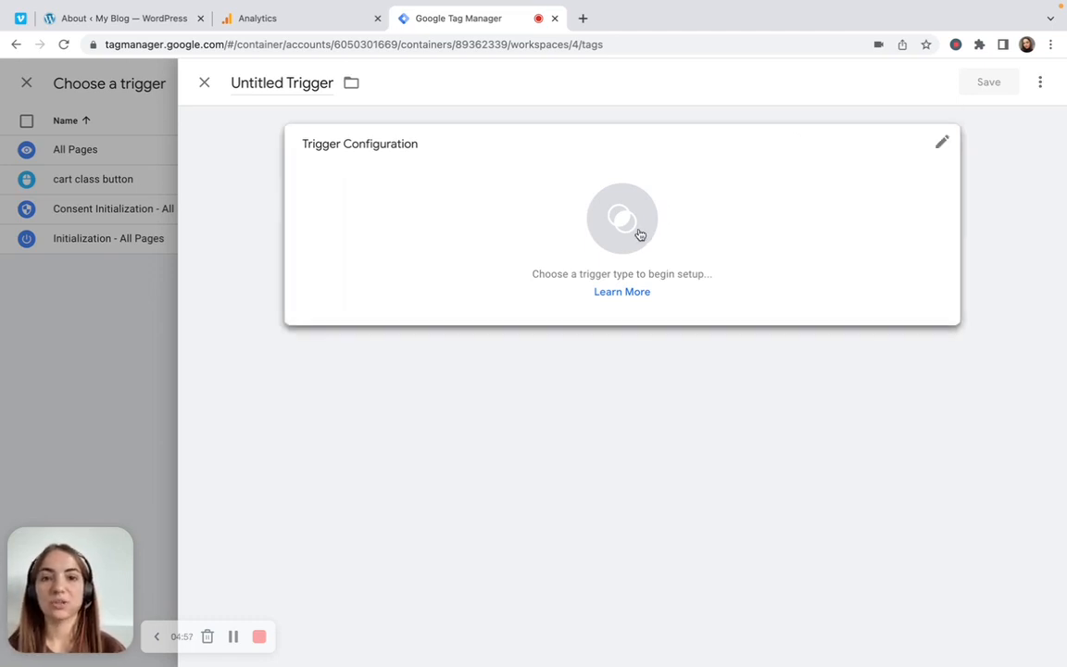
left_click(636, 238)
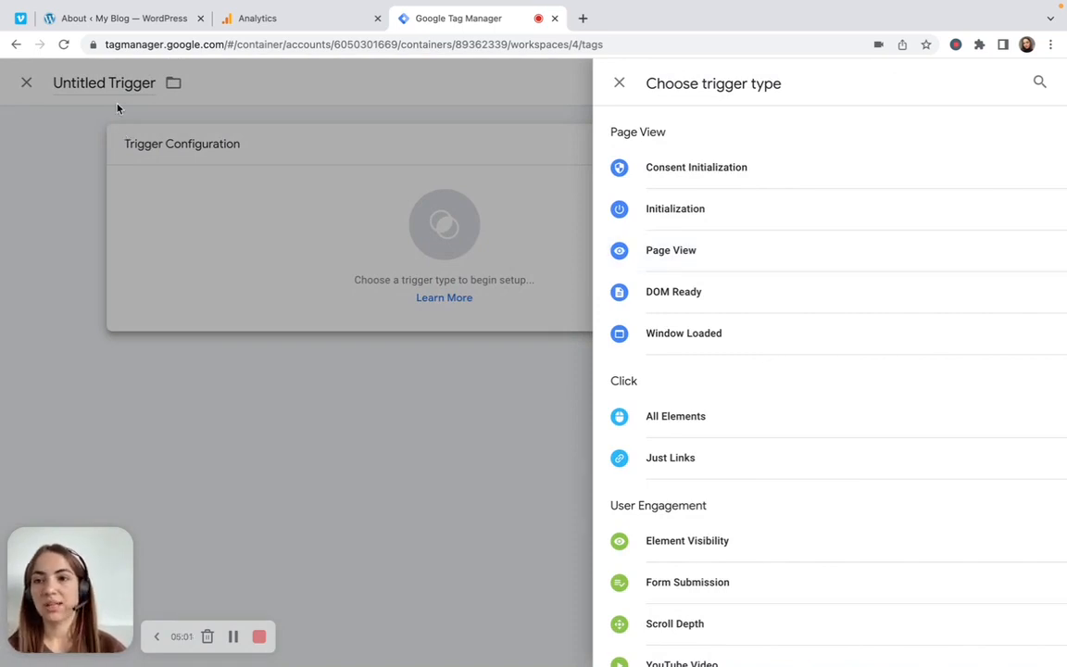
- Switch to the WordPress site and visit its storefront to find the New In products' Add to cart buttons
left_click(94, 27)
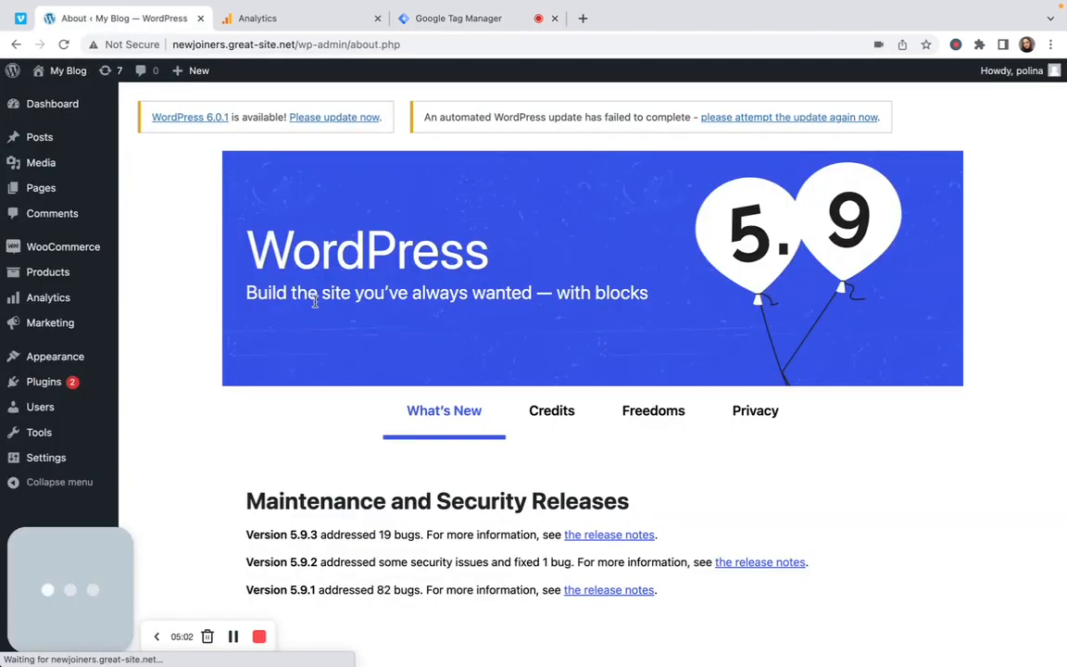
mouse_move(92, 73)
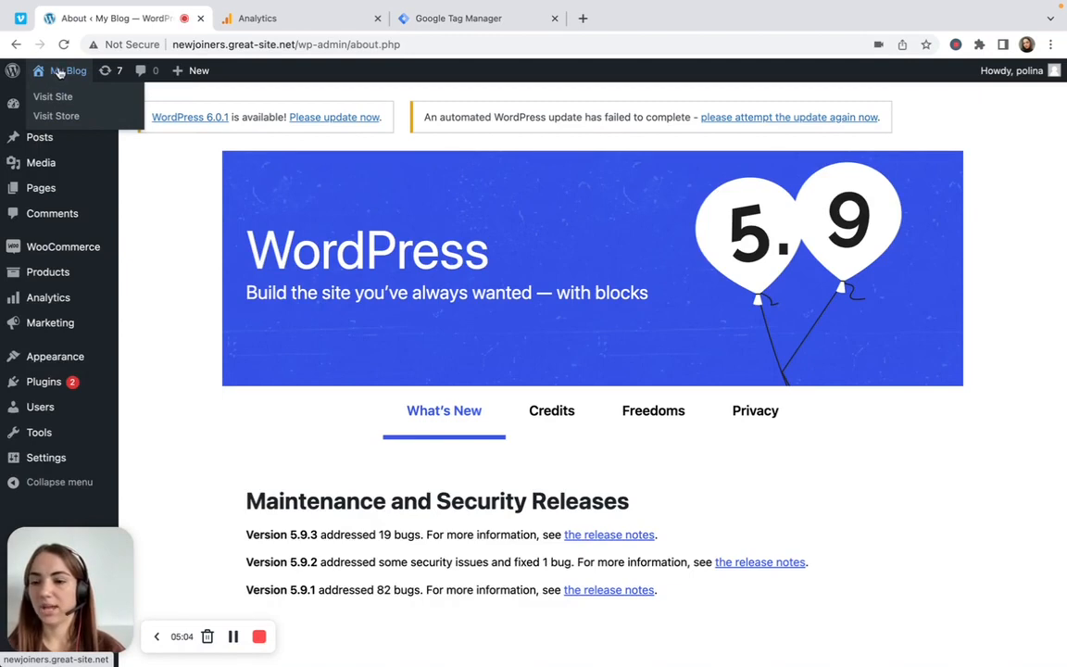
left_click(59, 73)
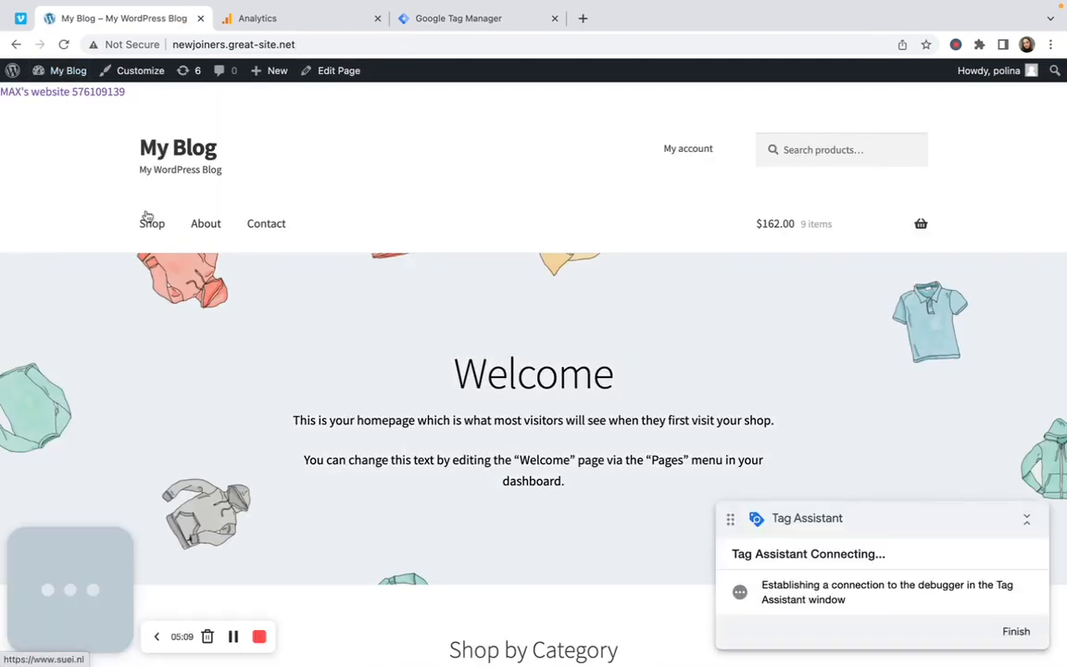
scroll(198, 274, "down", 10)
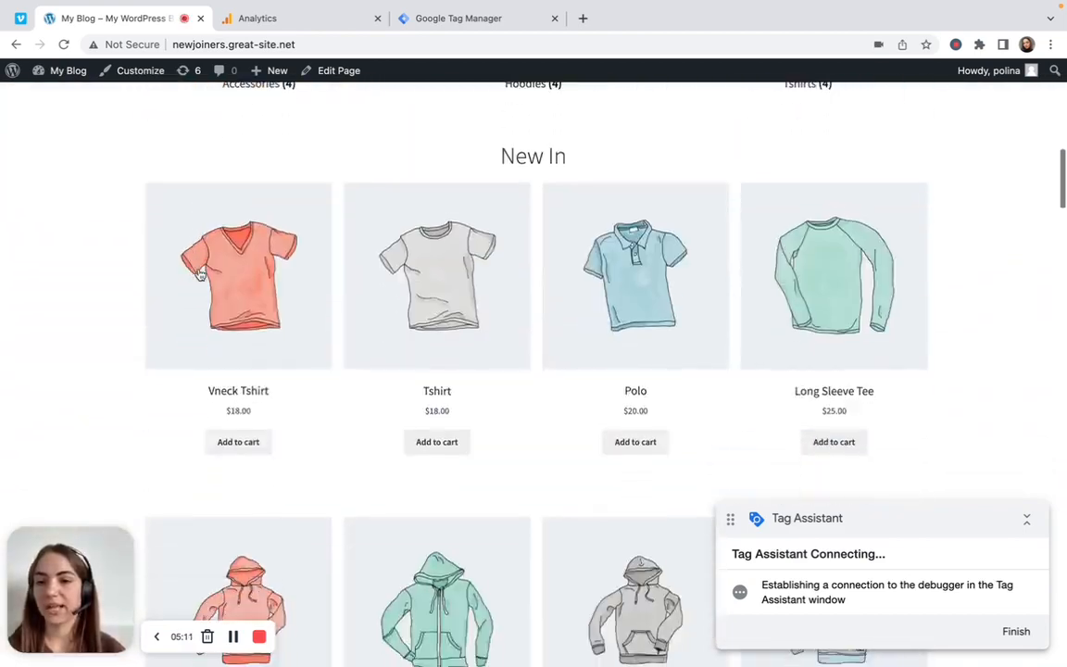
scroll(200, 274, "down", 1)
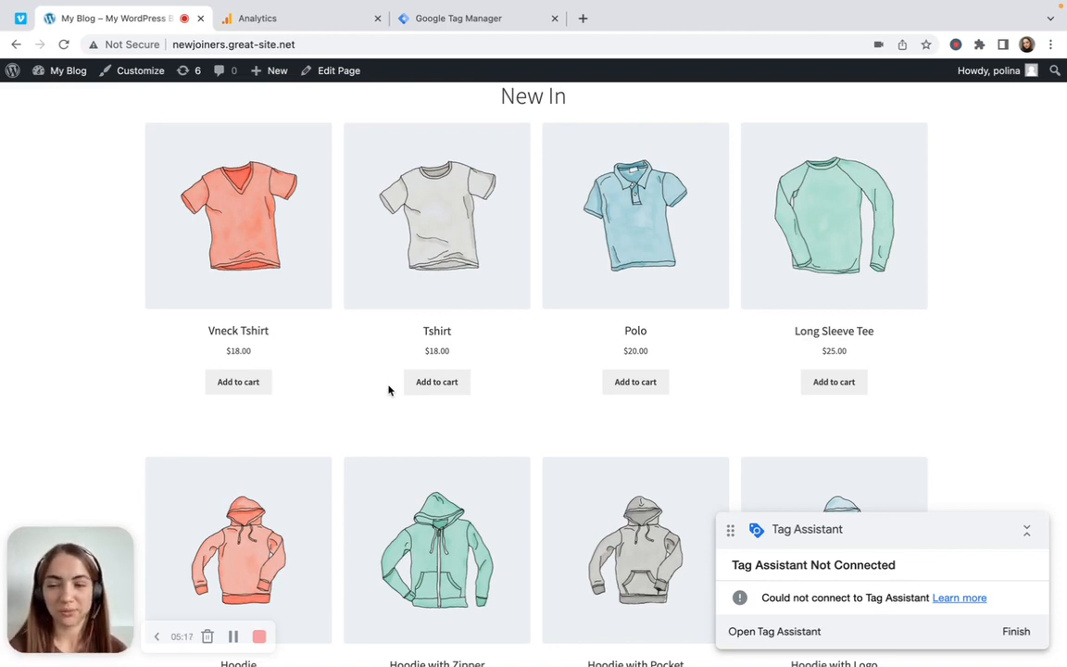
- Inspect the Vneck Tshirt's Add to cart button, dismiss Tag Assistant, and select the button text in the page code
right_click(254, 379)
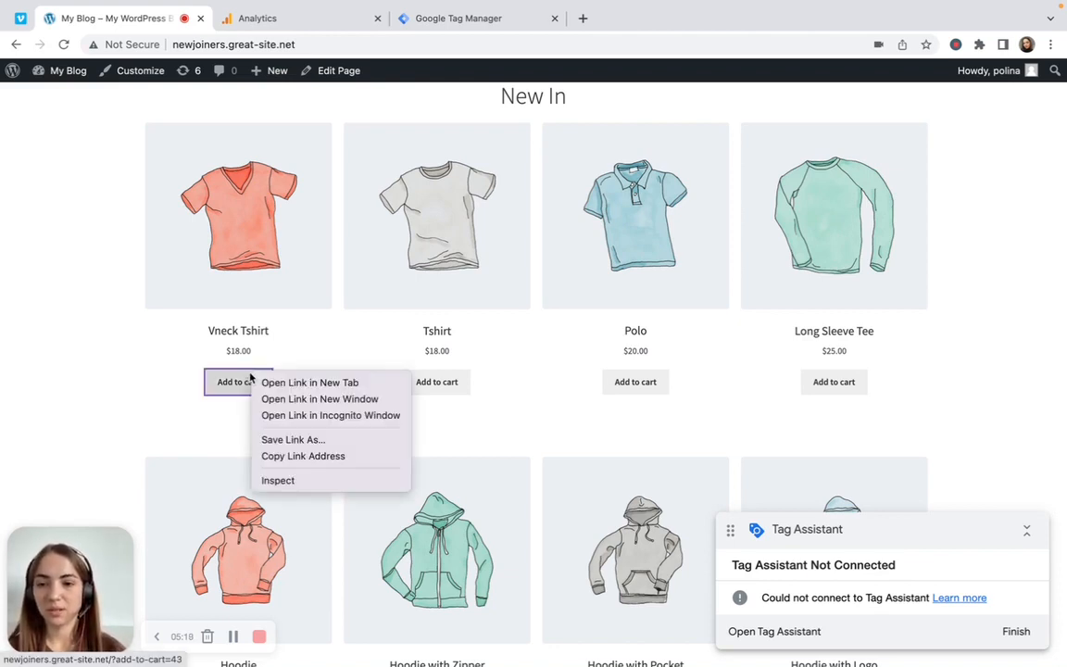
left_click(291, 481)
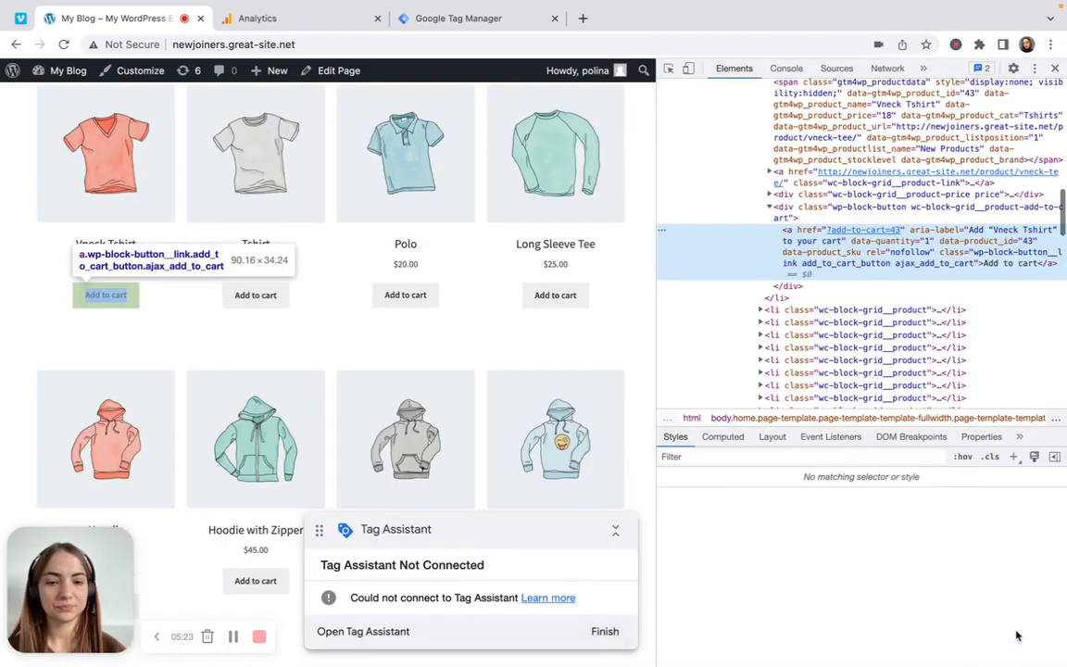
left_click(601, 633)
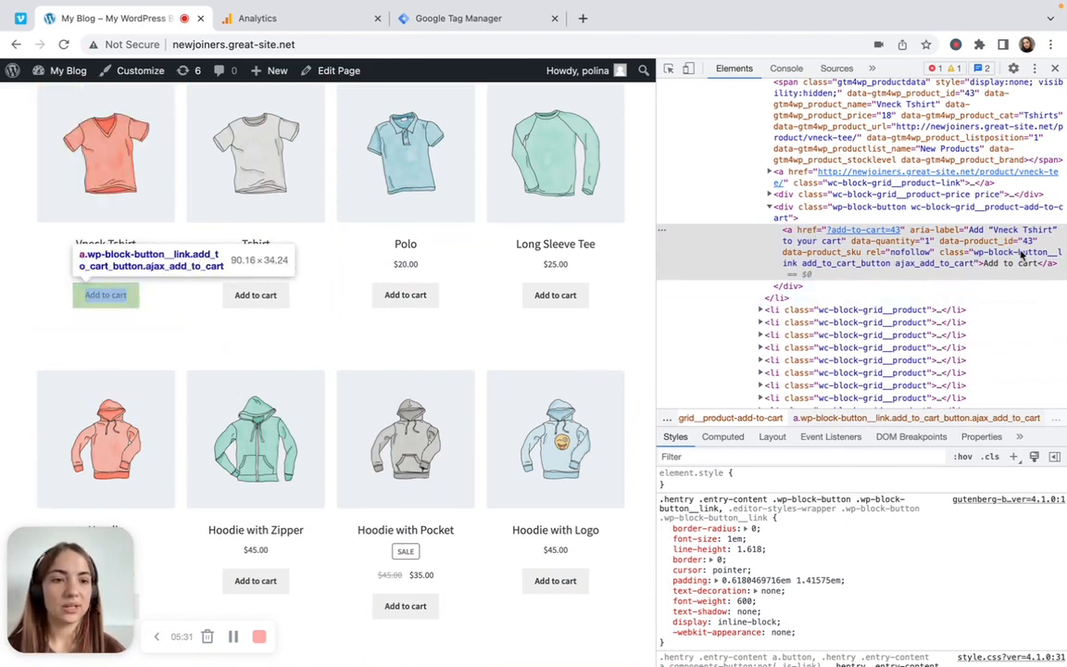
left_click(993, 255)
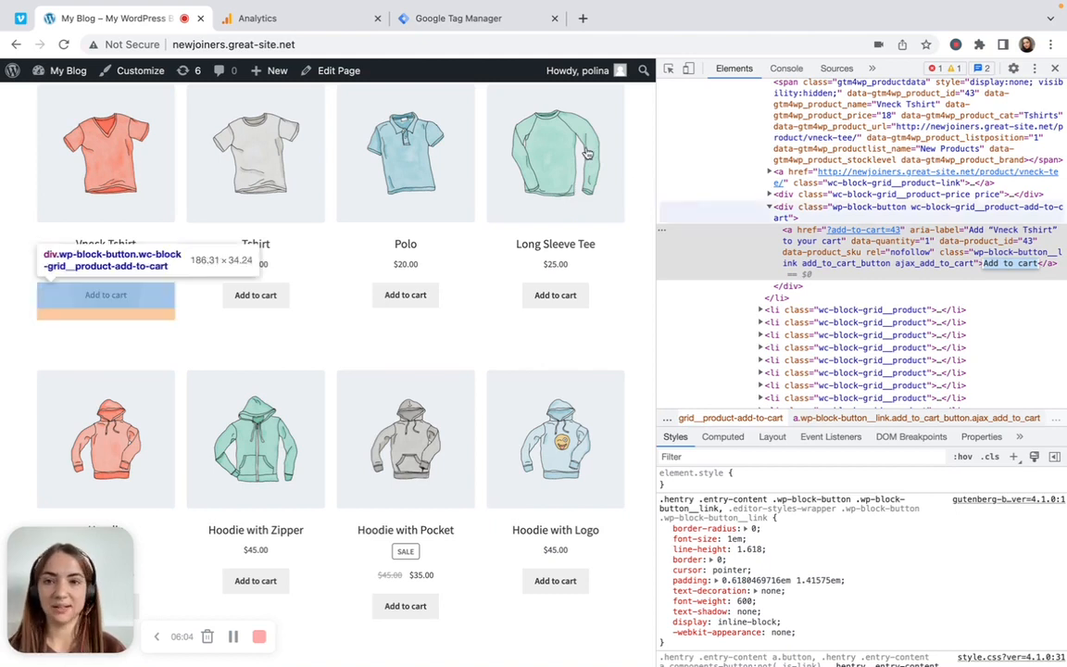
- Return to Google Tag Manager and set the trigger to Click - All Elements, firing on Some Clicks
left_click(431, 31)
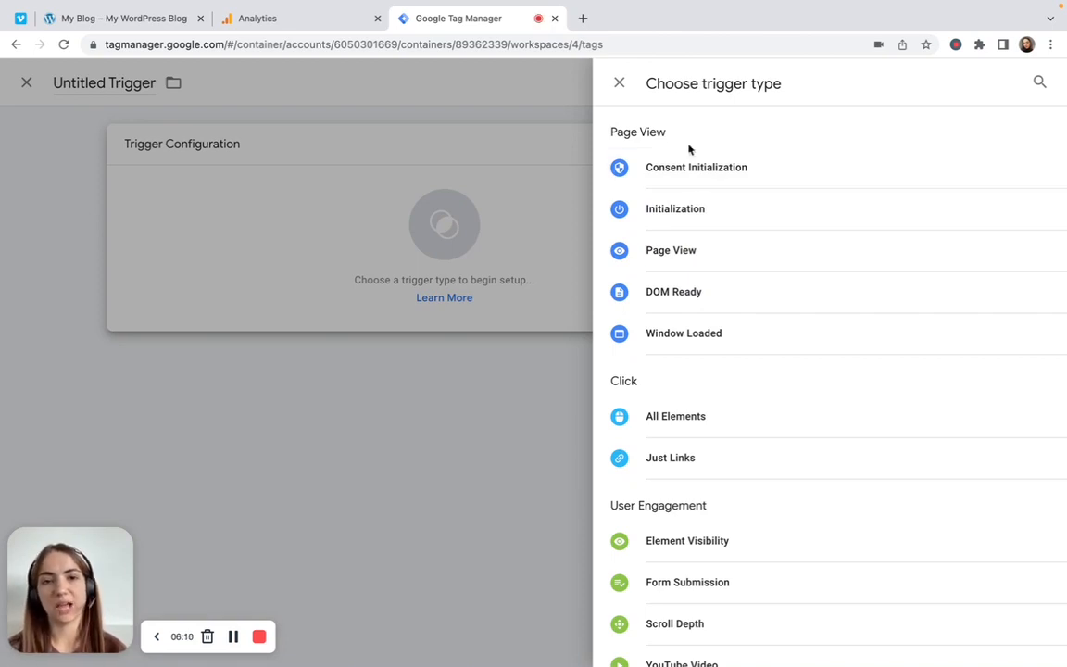
left_click(659, 410)
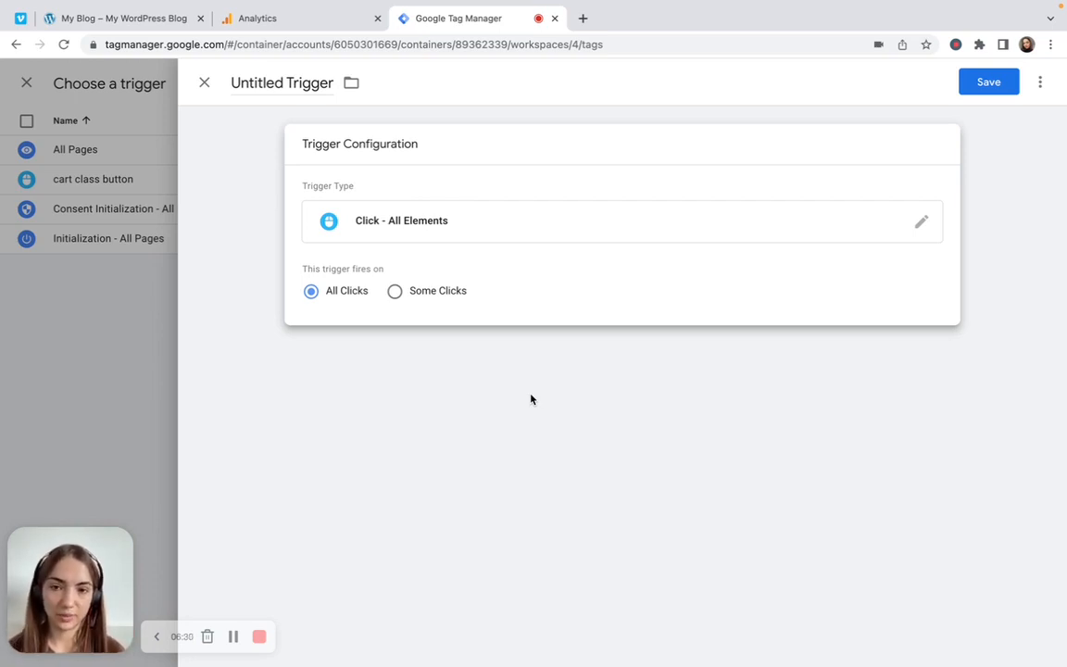
left_click(401, 295)
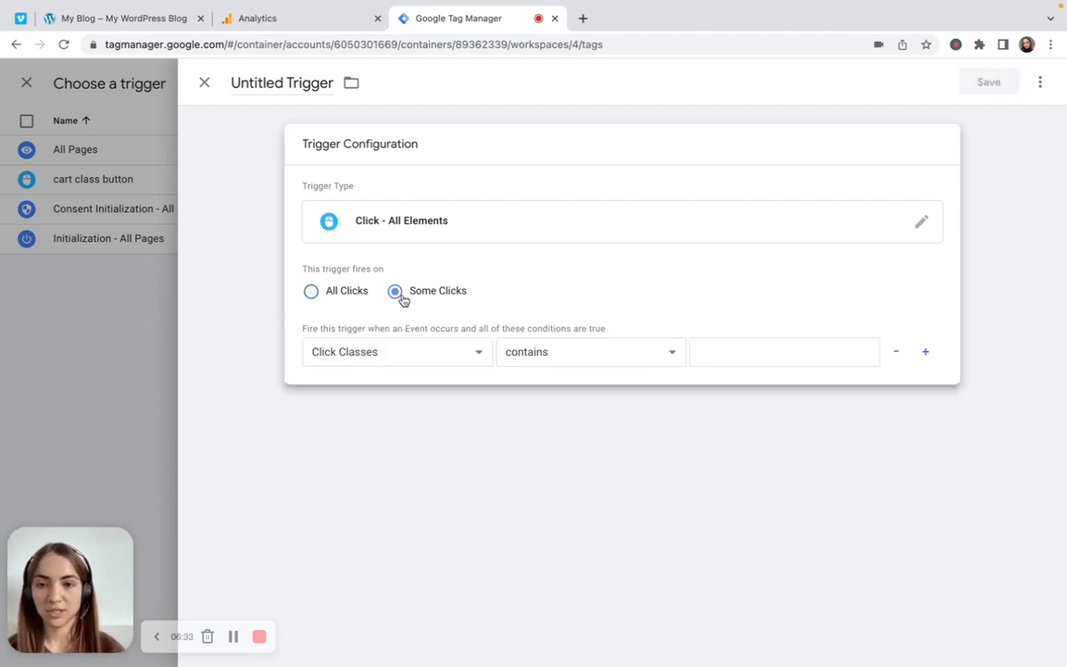
- Set the trigger's firing condition to the built-in variable Click Text containing "Add to cart"
left_click(436, 356)
left_click(437, 503)
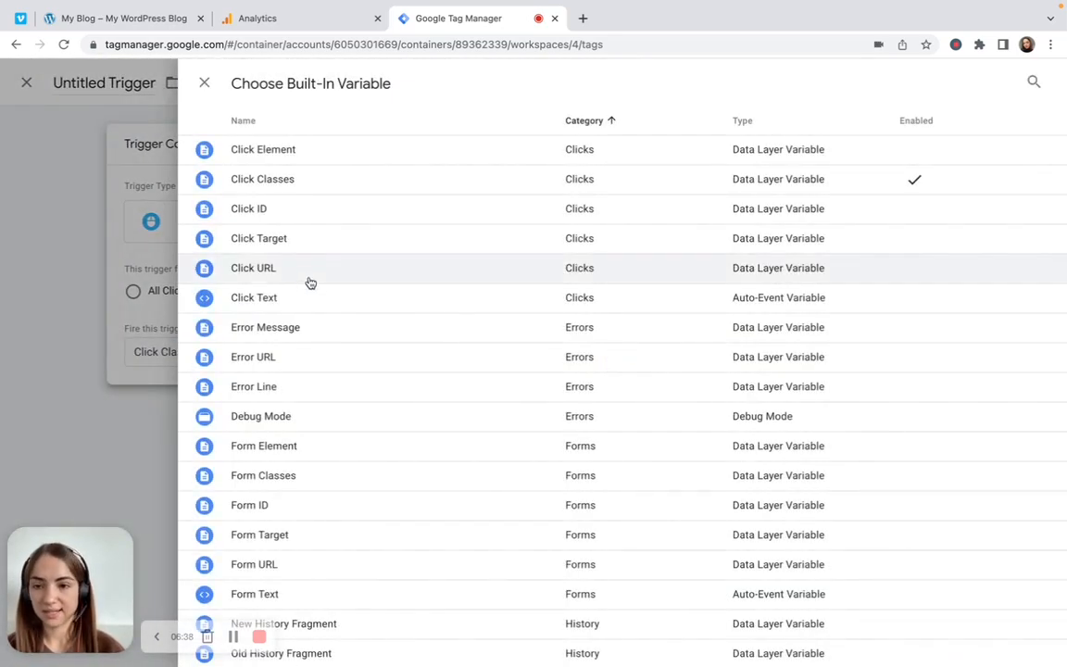
left_click(310, 292)
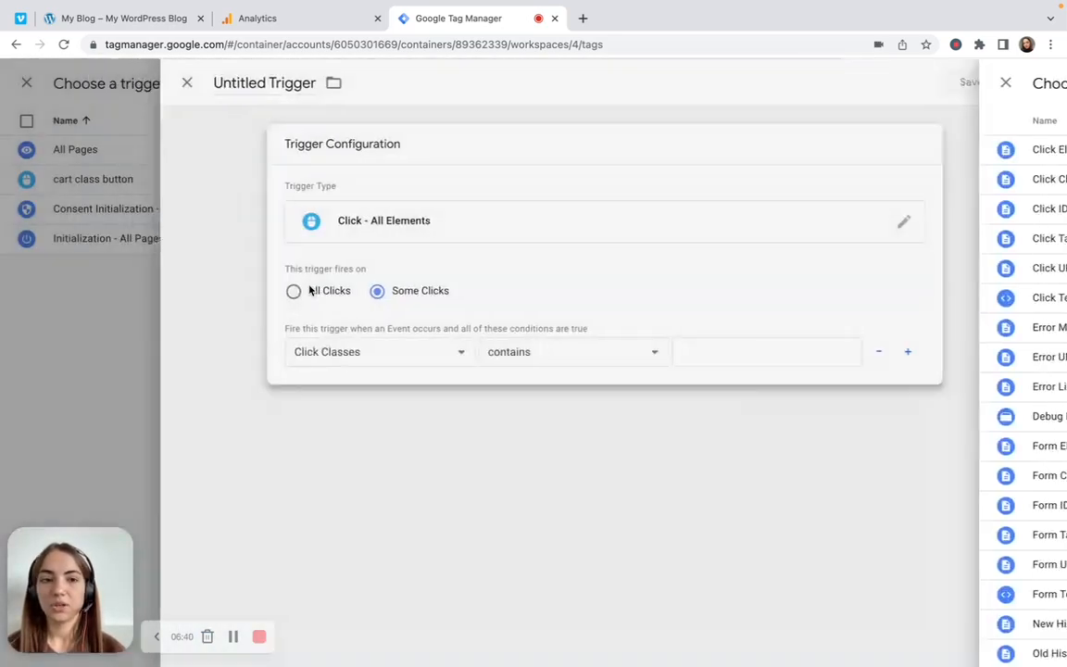
left_click(732, 353)
type("Add to cart")
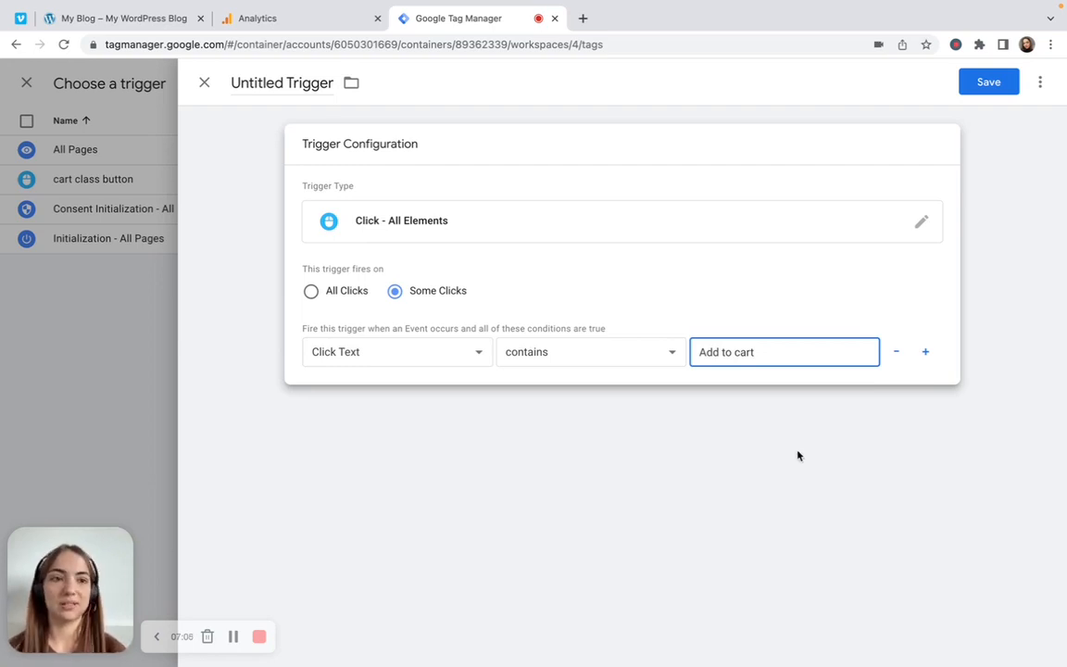
- Save the trigger under the name "click text add to cart"
left_click(988, 83)
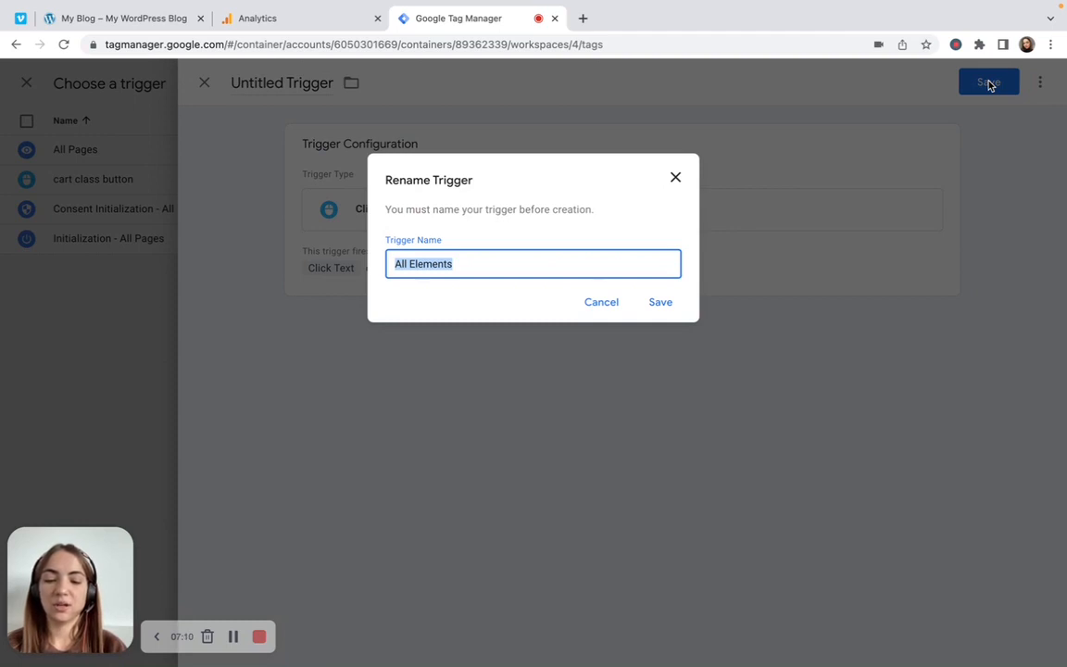
type("click text add to cart")
key("Return")
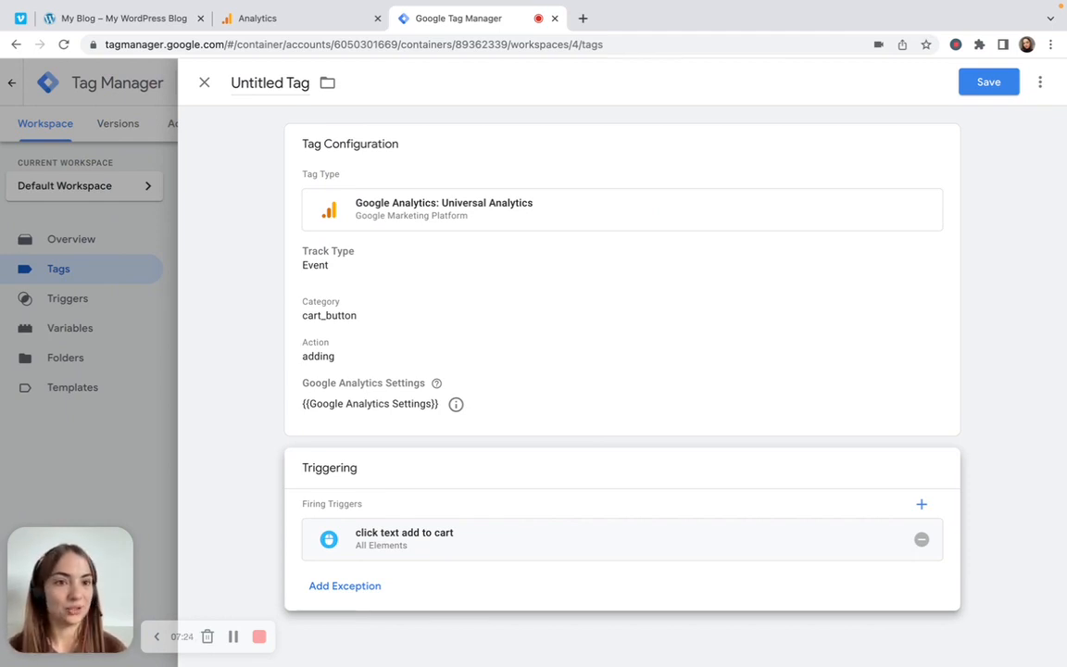
- Save the new Universal Analytics event tag under the name "add"
left_click(982, 90)
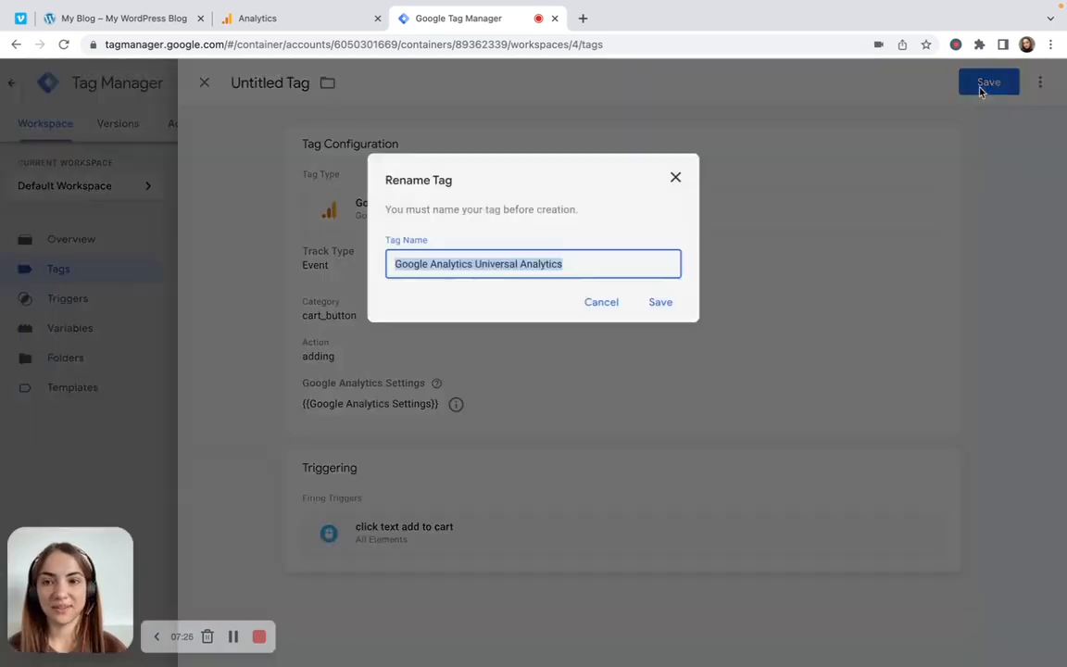
type("add")
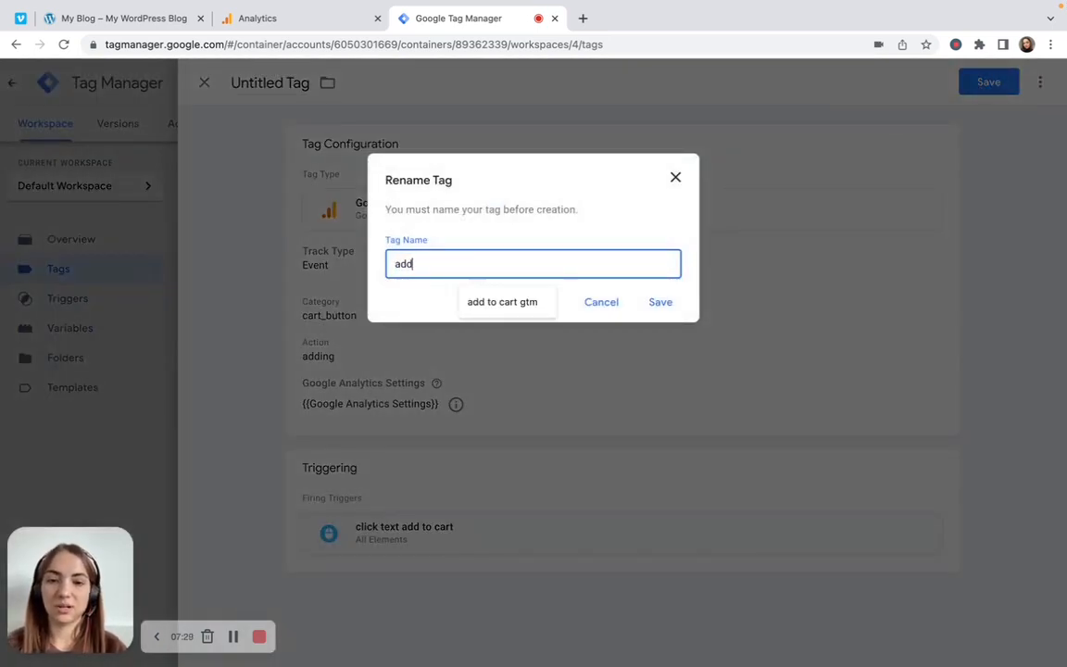
key("Down")
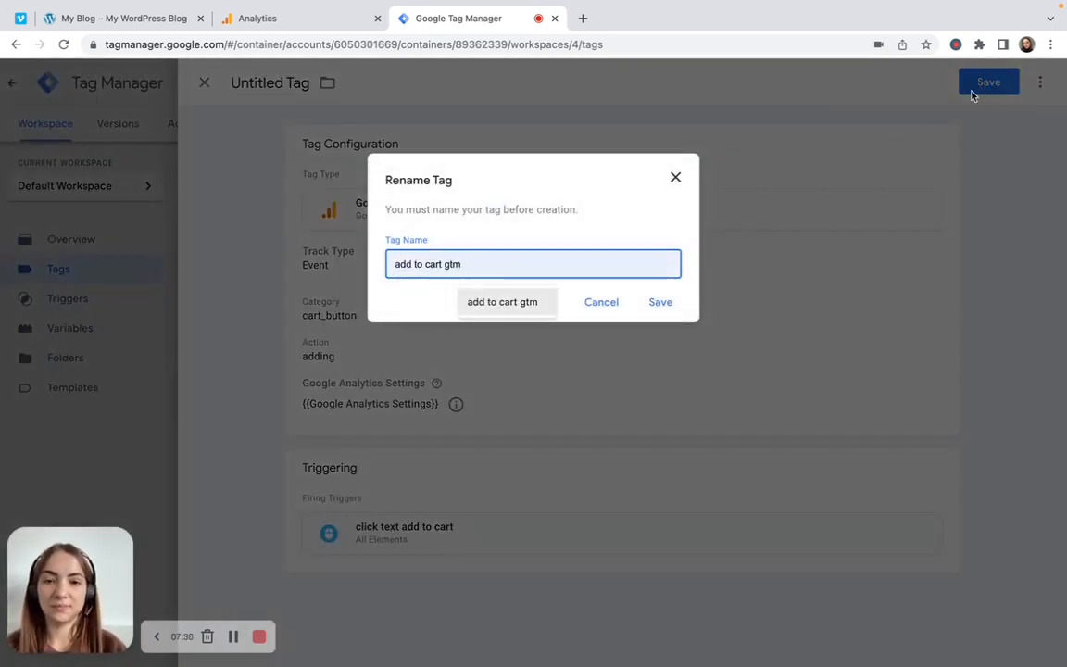
left_click(669, 301)
left_click(663, 302)
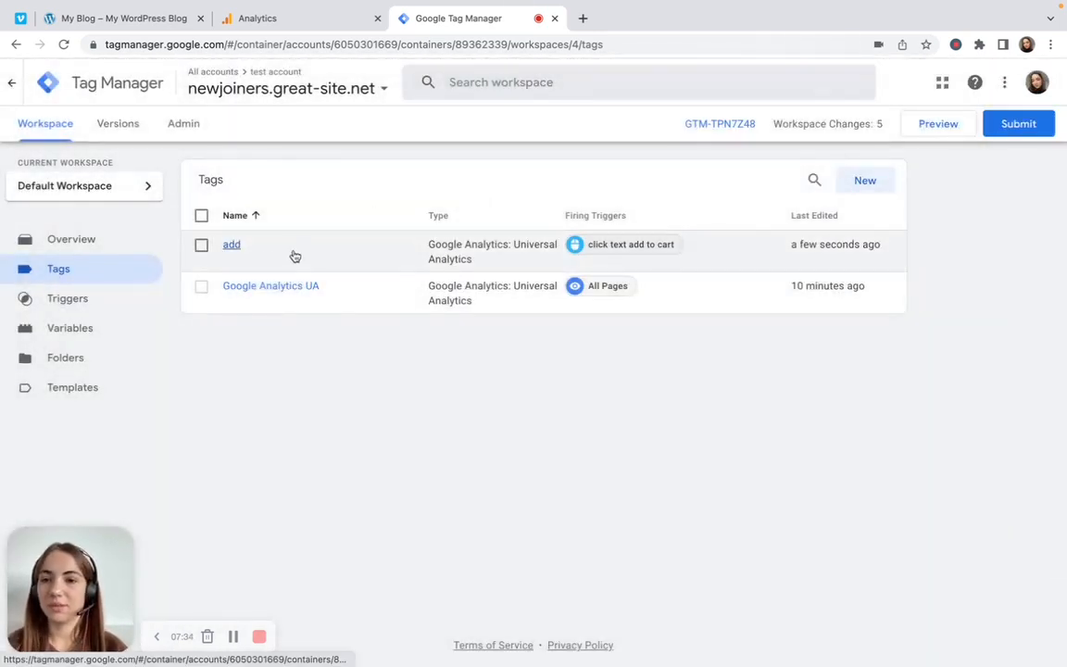
- Publish the workspace changes without a version name or description, and return to the workspace overview
left_click(1017, 130)
left_click(1000, 93)
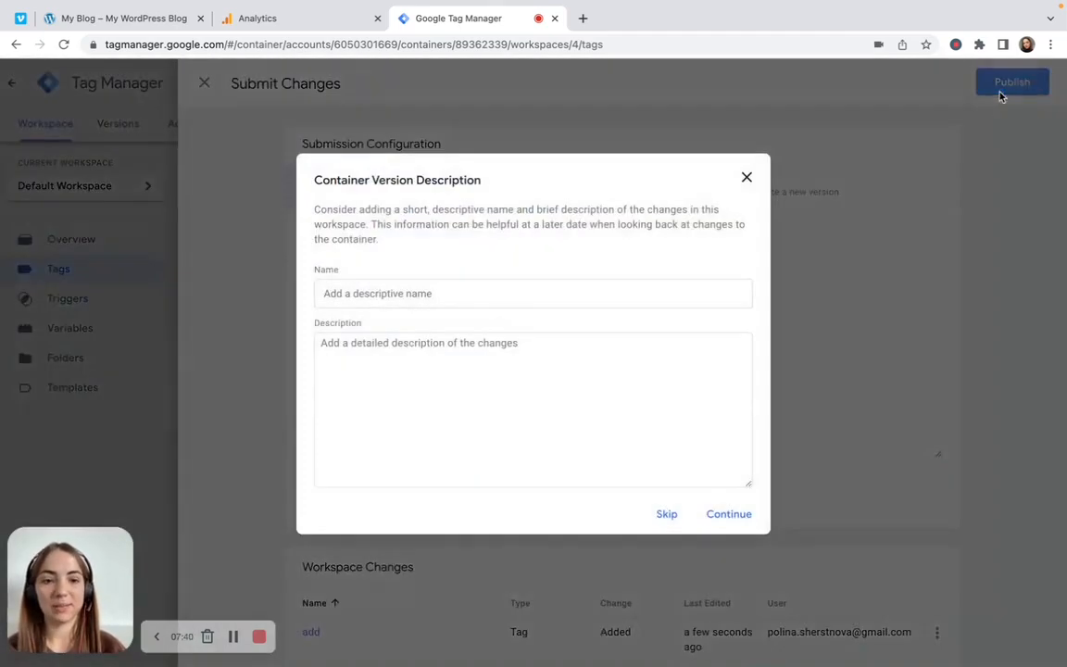
left_click(733, 520)
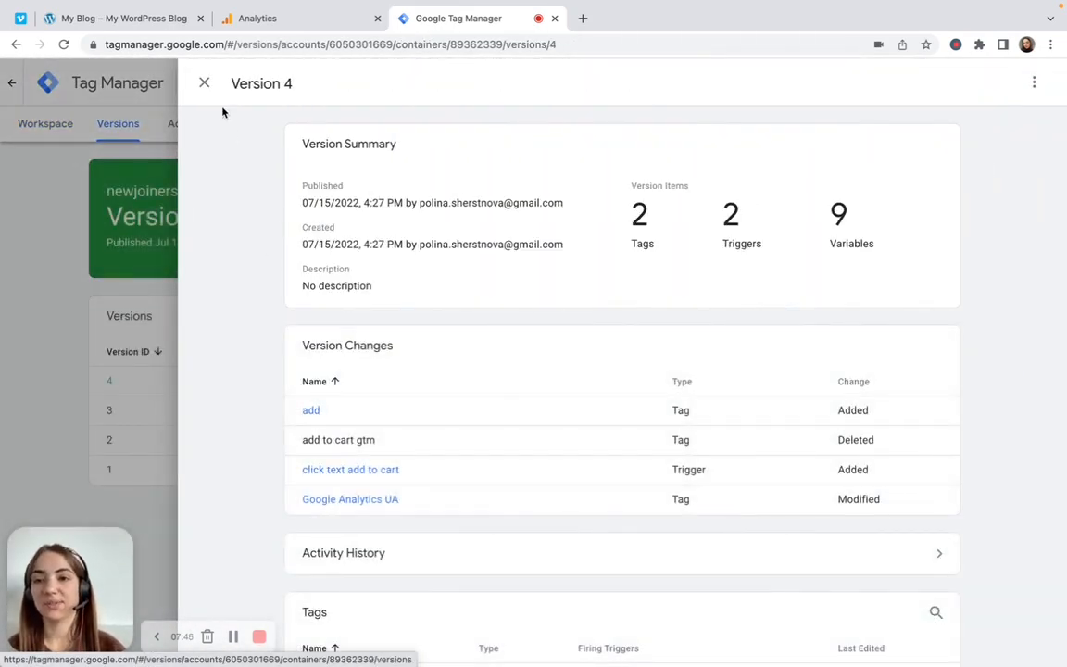
left_click(204, 83)
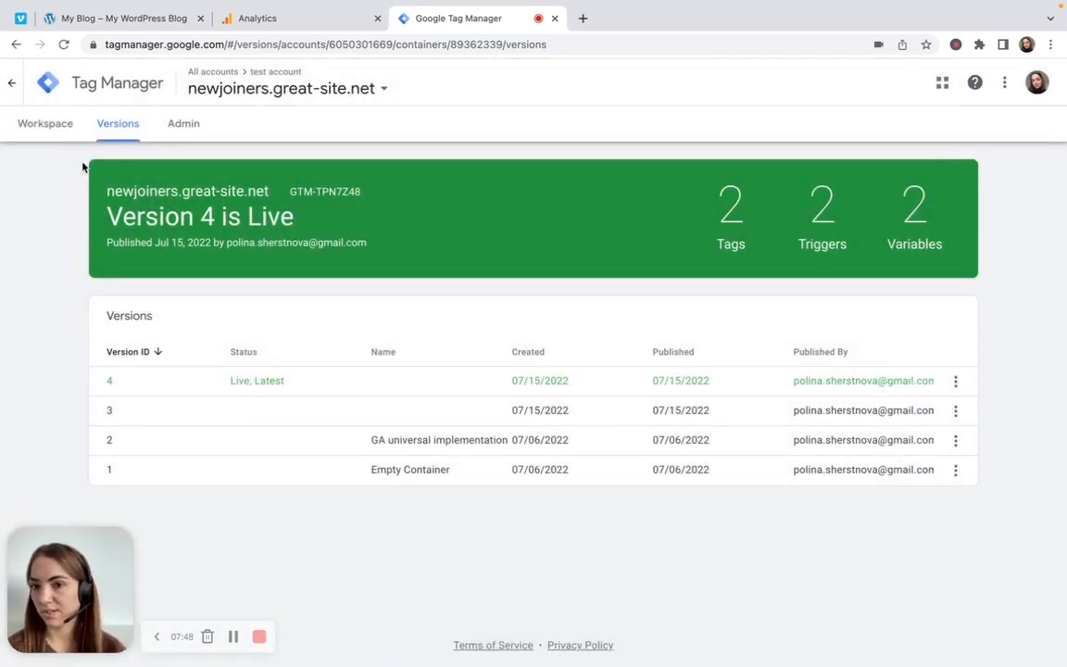
left_click(52, 128)
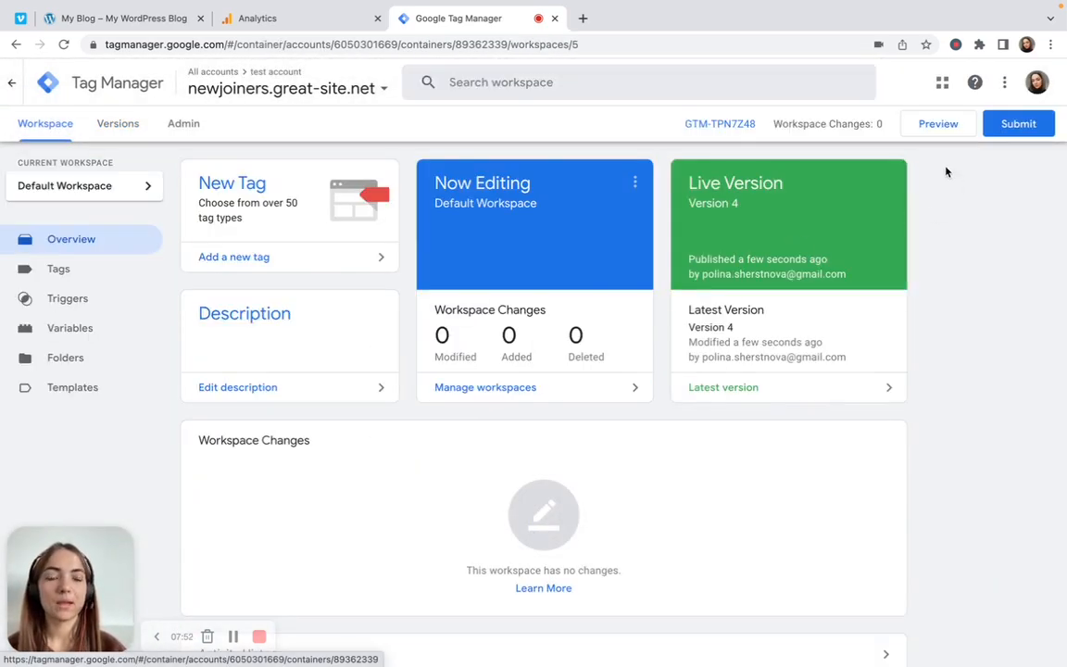
left_click(924, 127)
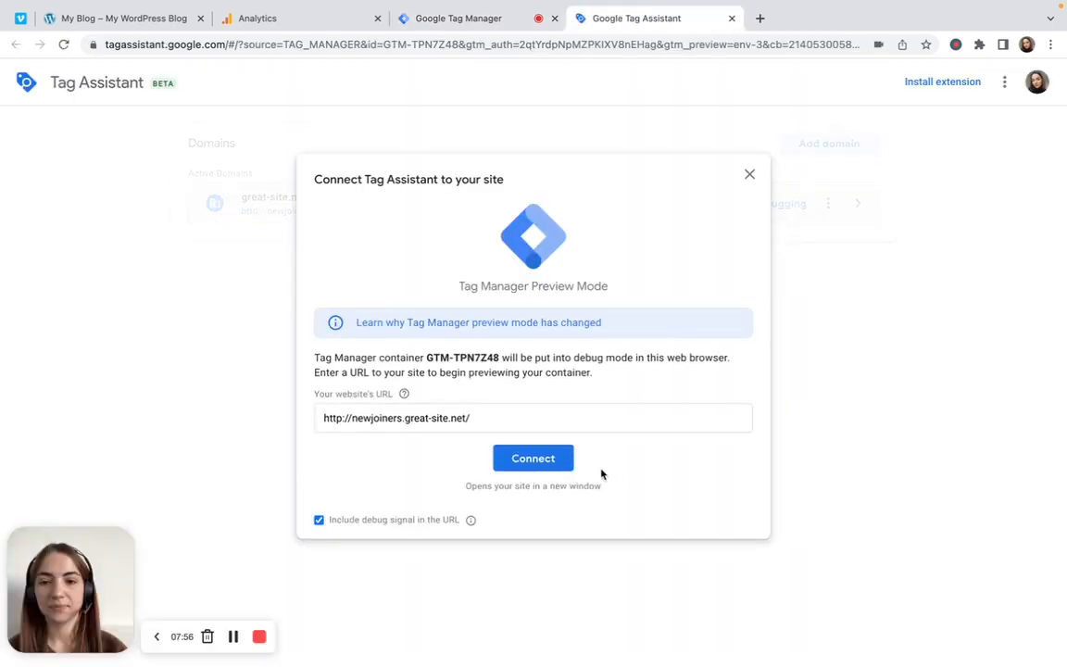
left_click(542, 460)
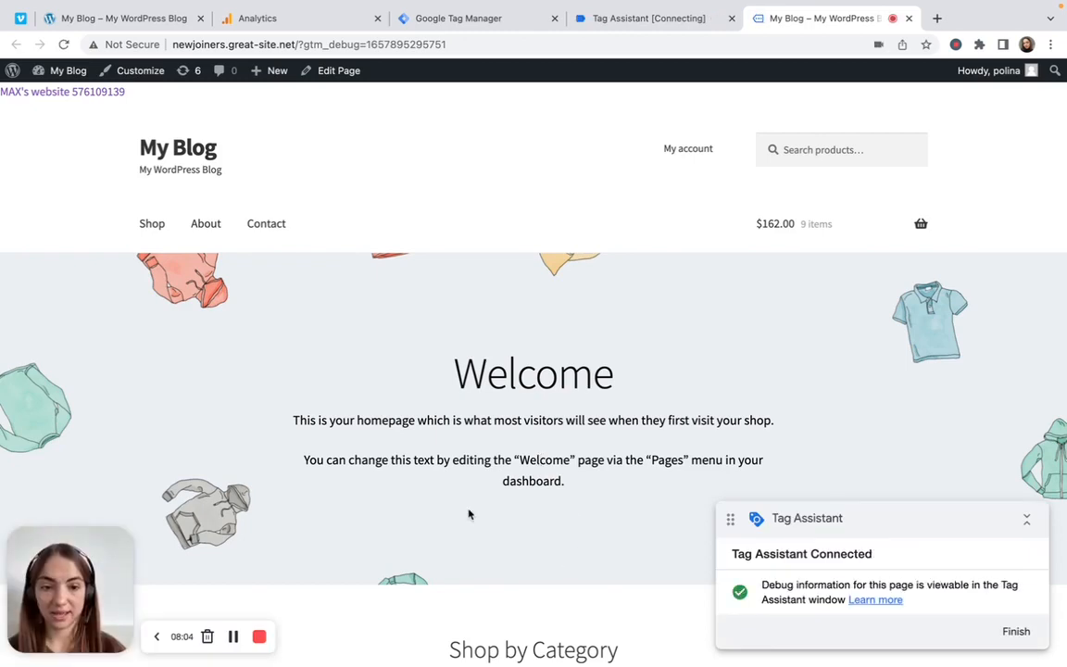
scroll(468, 511, "down", 5)
scroll(470, 515, "down", 3)
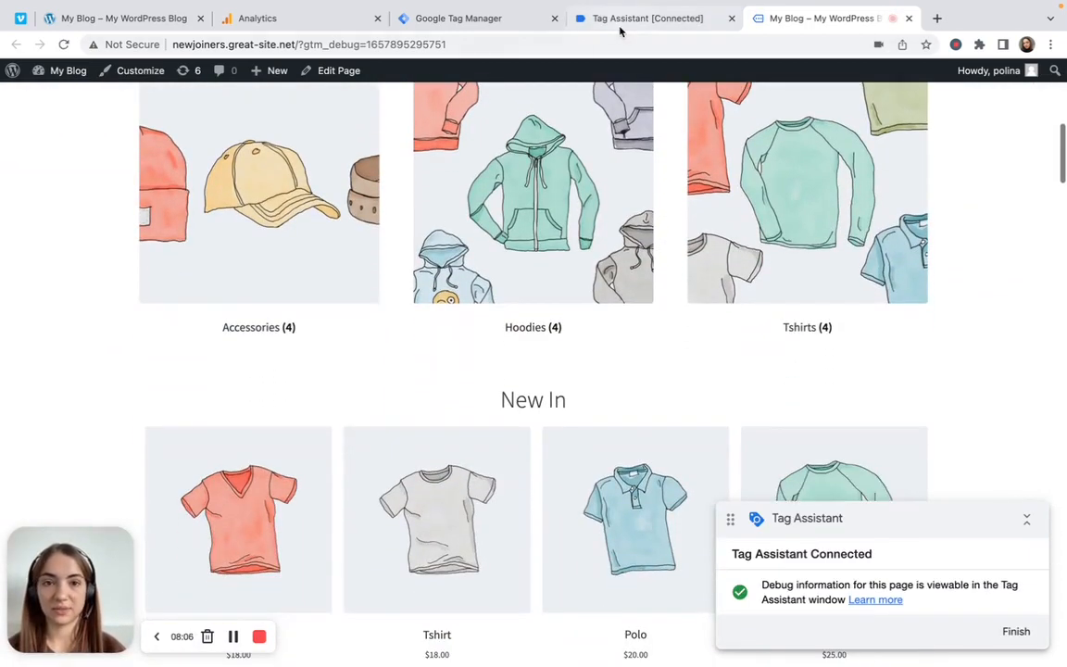
left_click(619, 20)
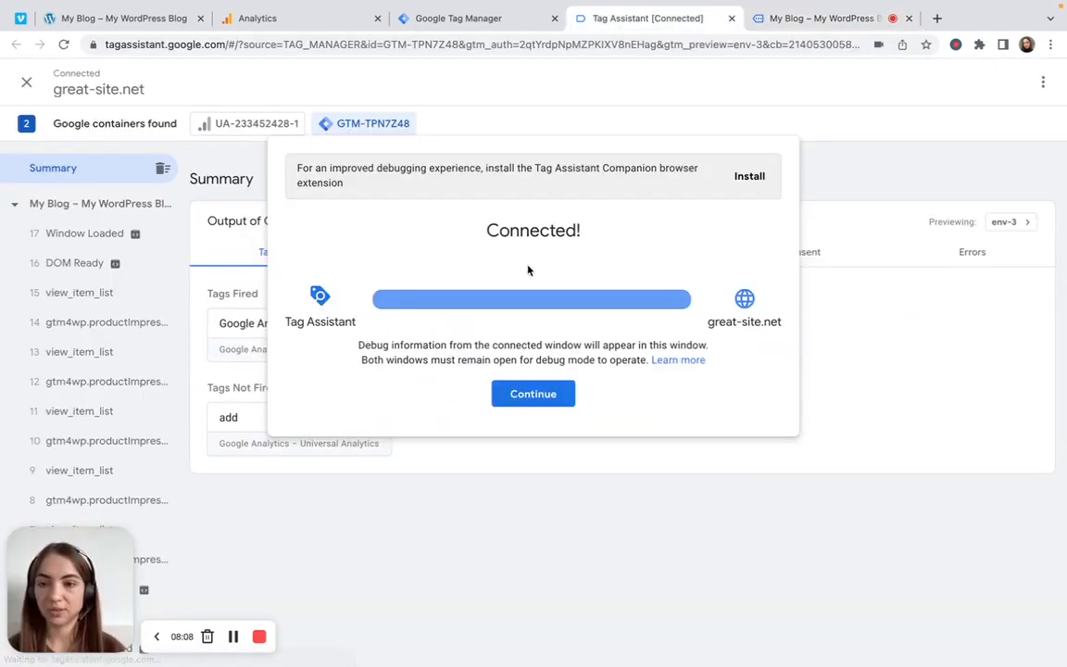
left_click(515, 398)
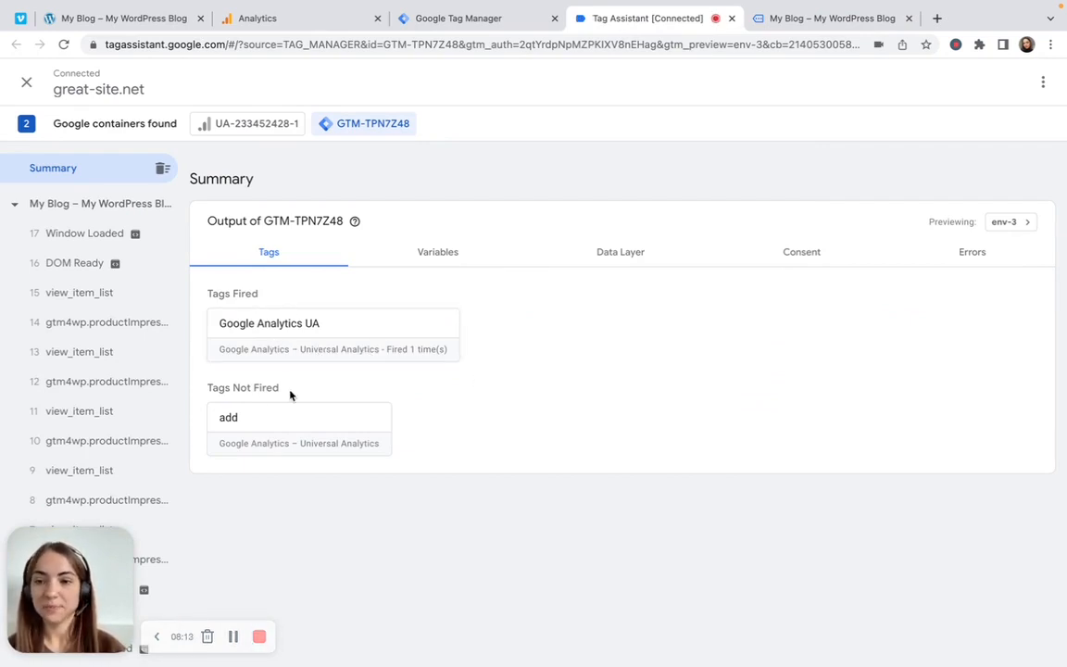
triple_click(225, 393)
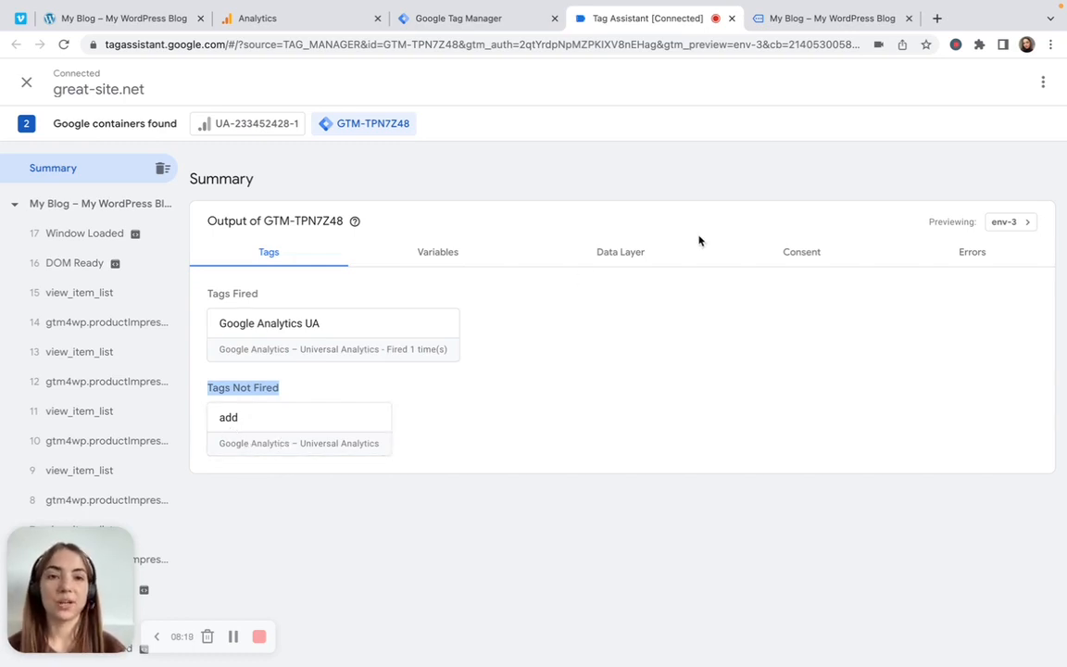
- Switch to the previewed store page and add the Tshirt and the Polo to the cart
left_click(774, 21)
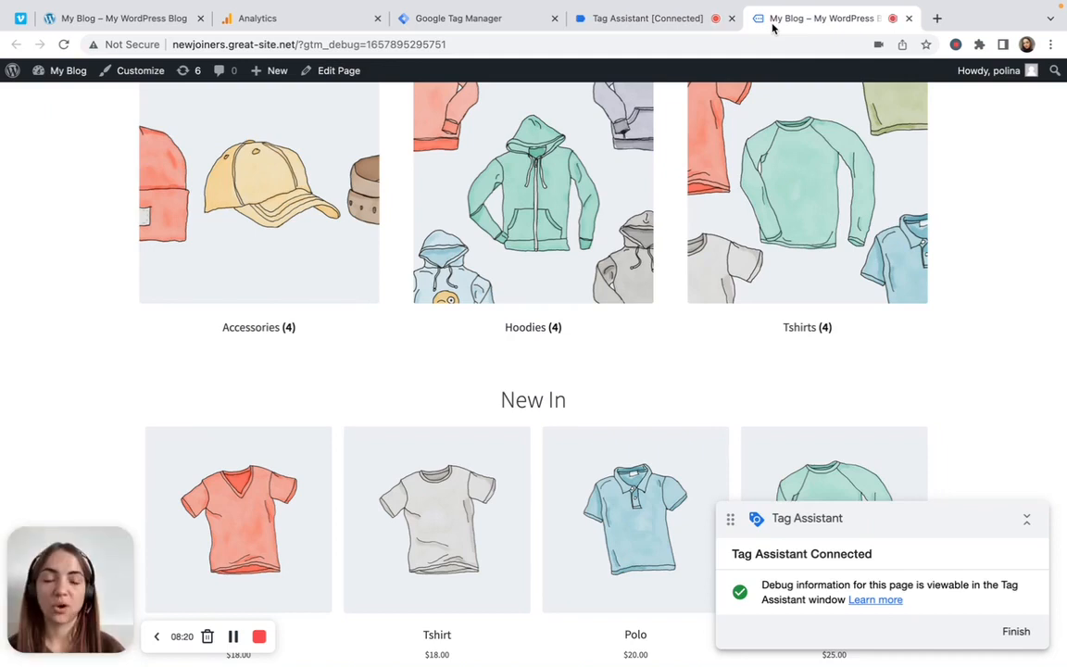
scroll(458, 303, "down", 5)
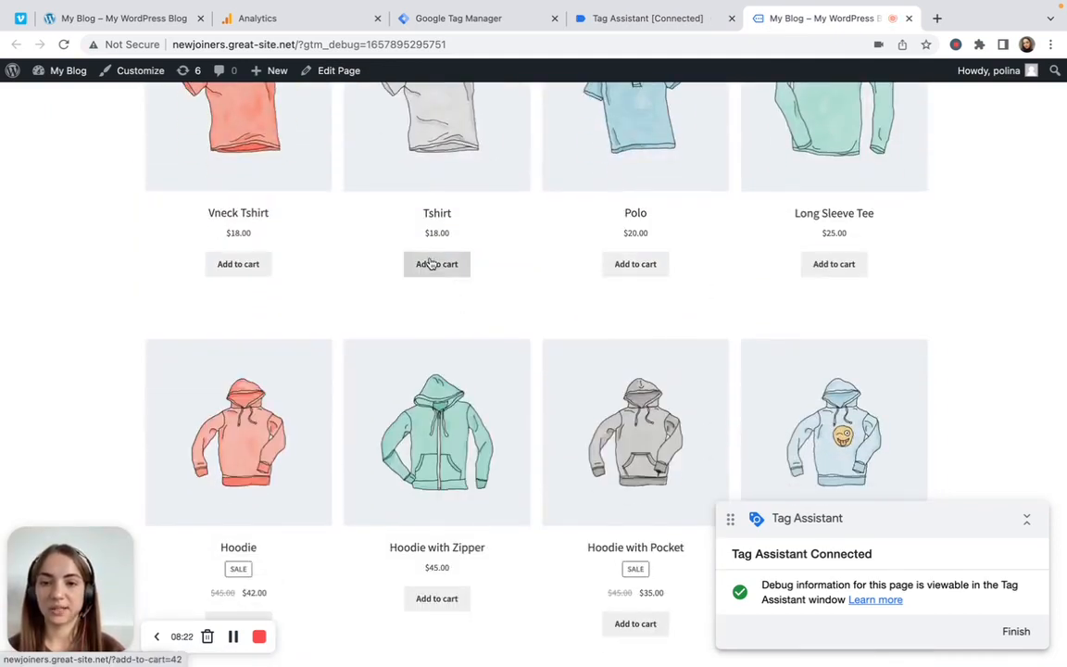
left_click(430, 264)
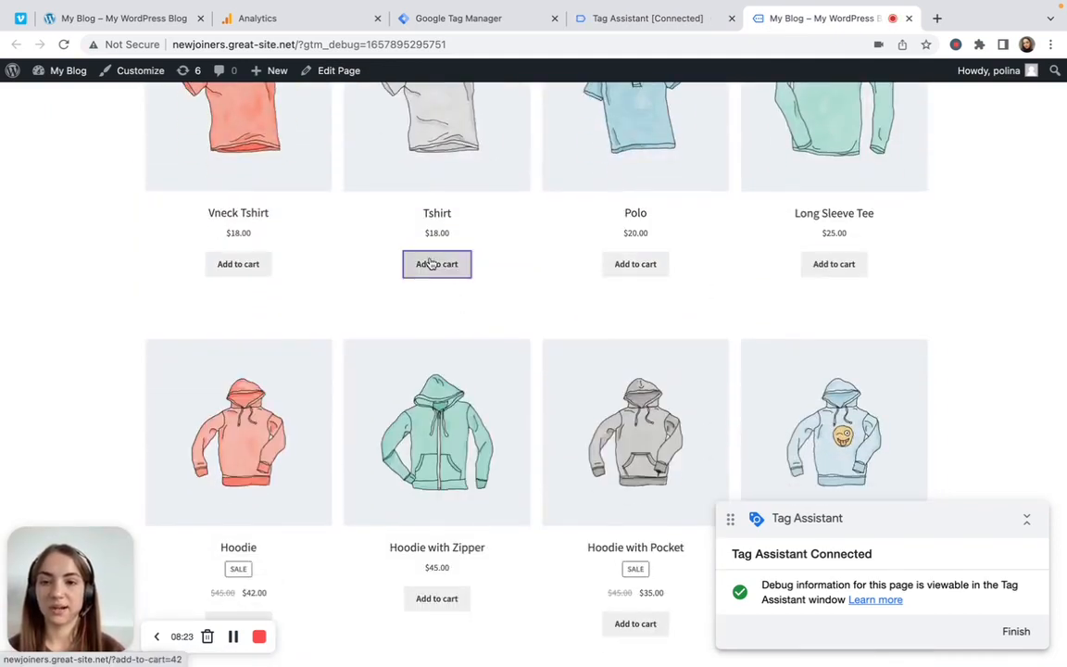
left_click(637, 267)
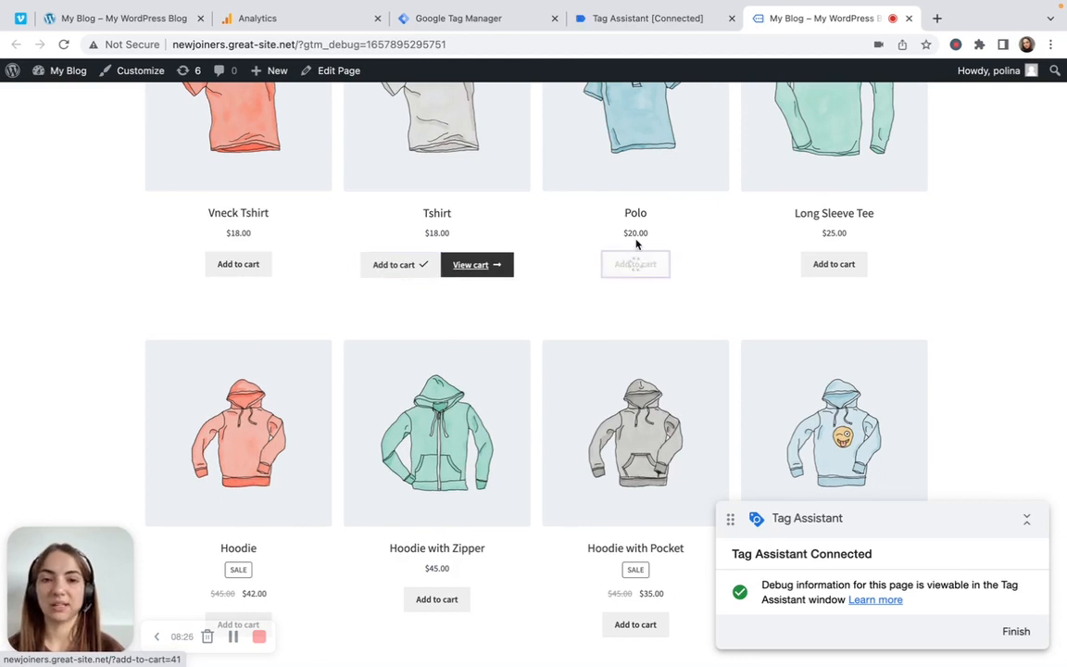
- Return to Tag Assistant and examine which tags fired in the summary and on both Click events
left_click(596, 20)
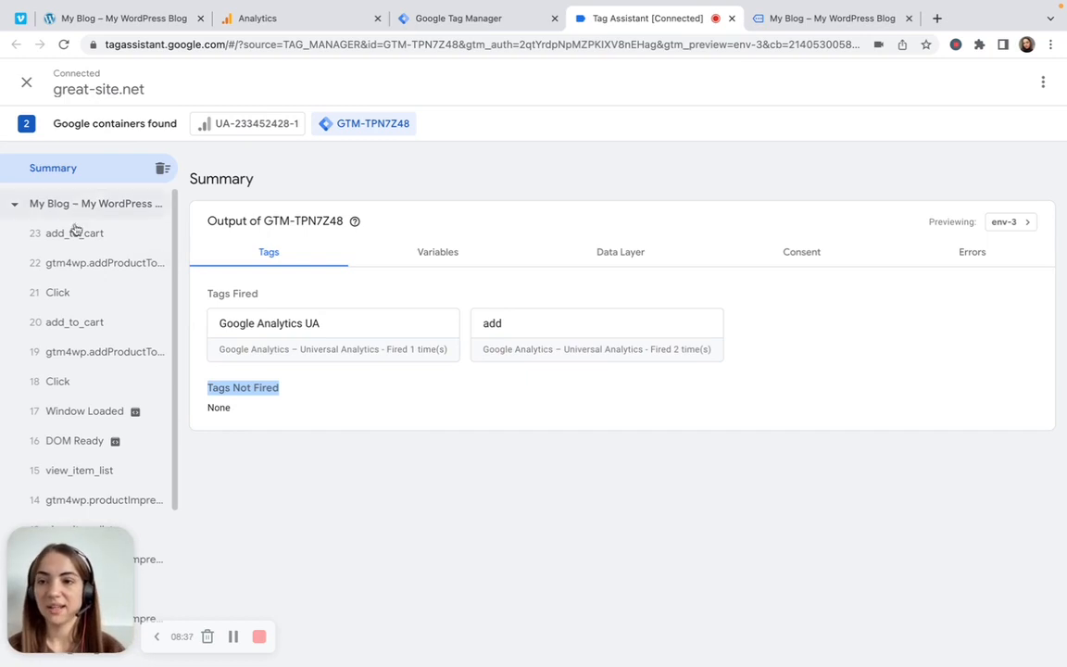
left_click(96, 297)
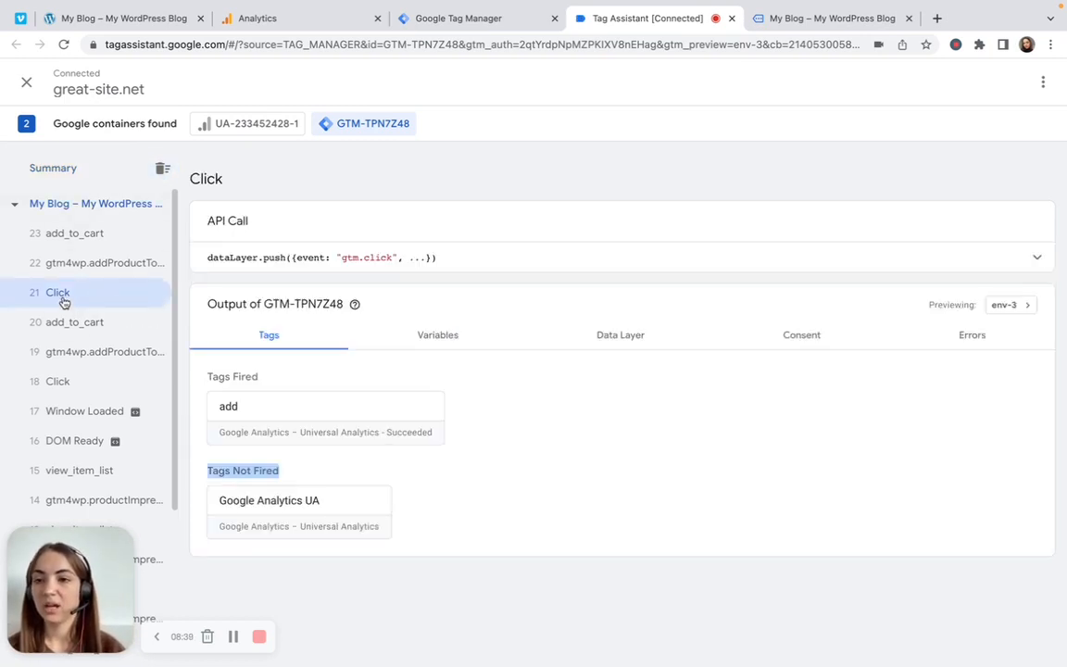
left_click(467, 447)
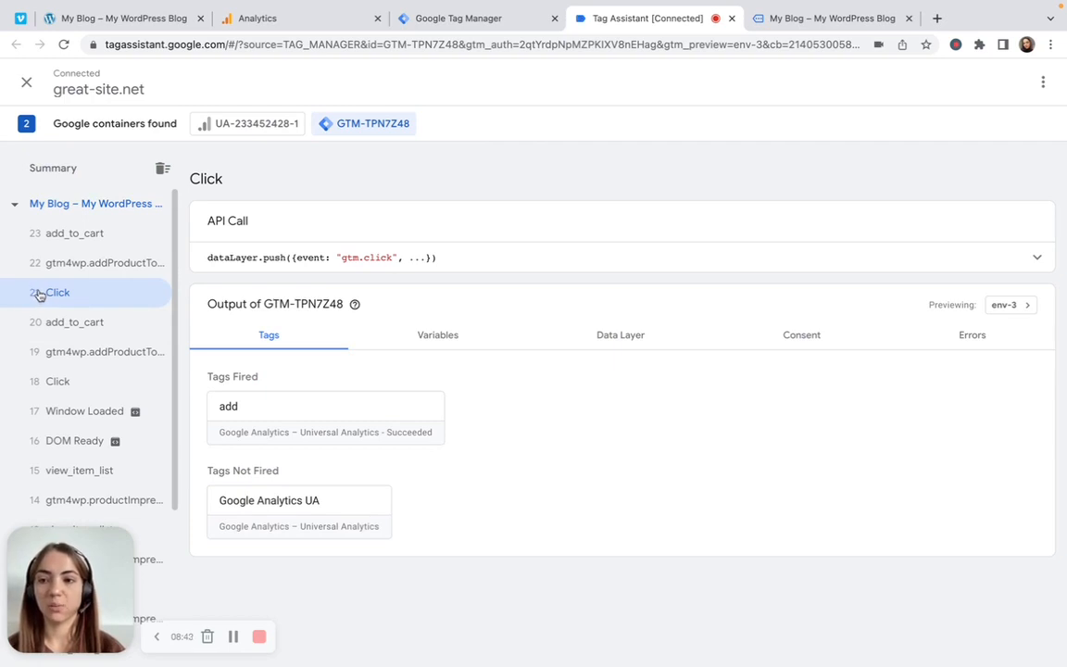
left_click(61, 381)
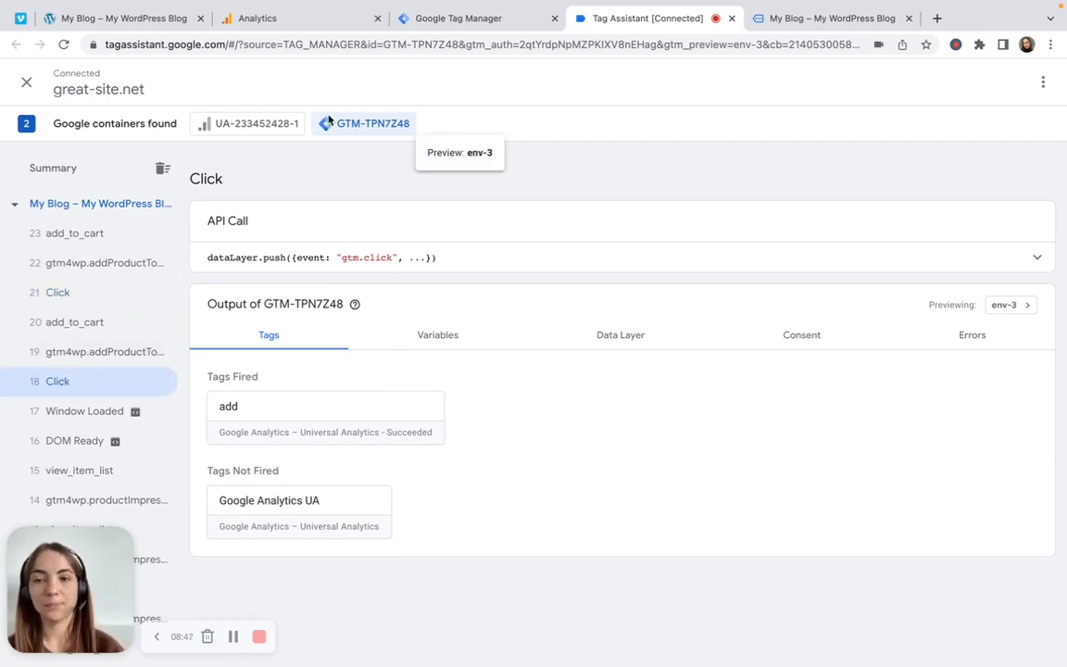
- Switch to Google Analytics, save the "add to cart gtm" goal, and open the Realtime Conversions report
left_click(268, 20)
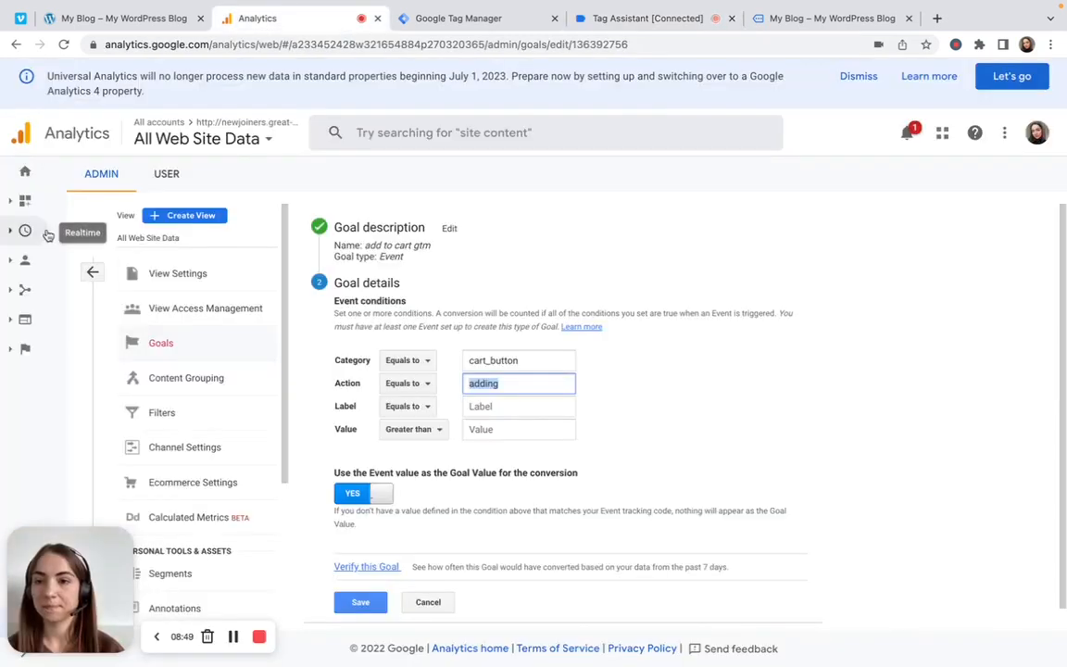
left_click(354, 608)
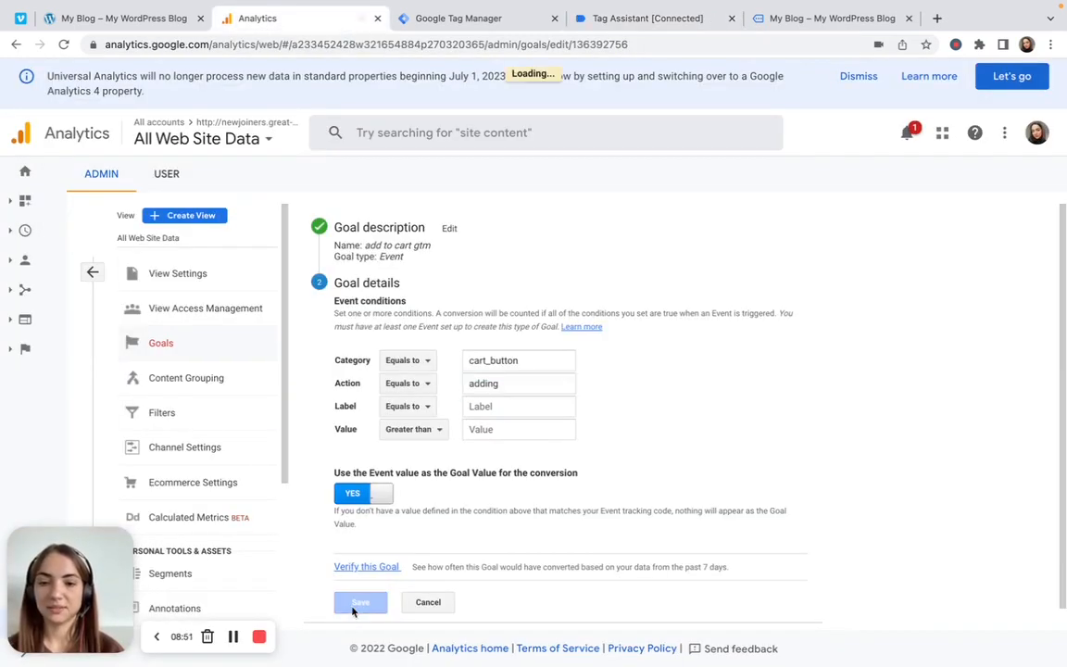
left_click(8, 236)
left_click(100, 408)
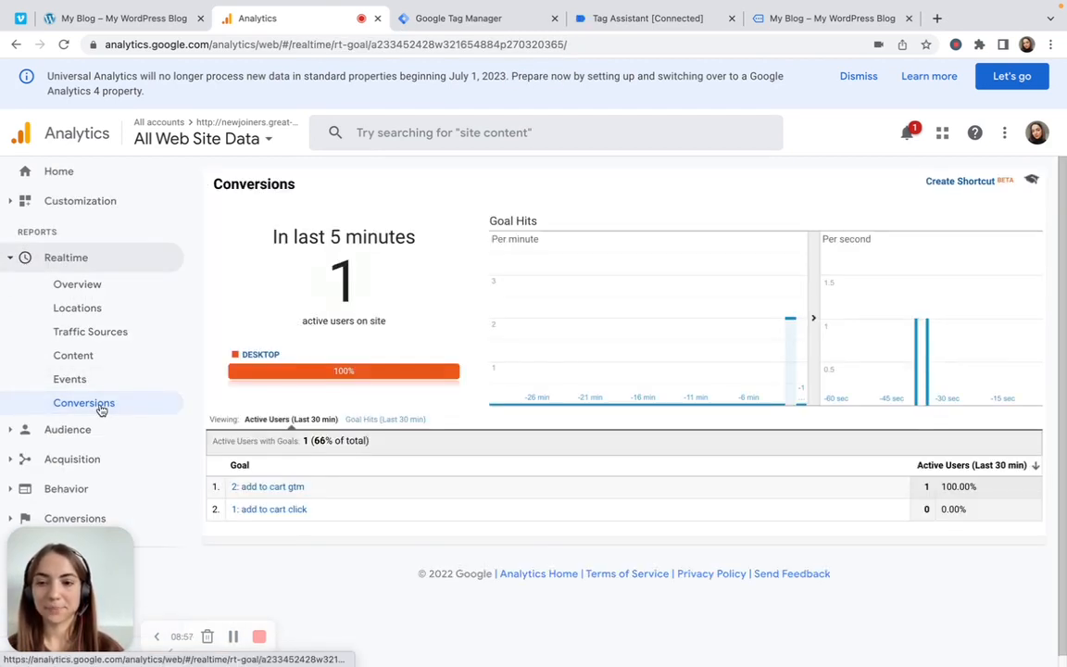